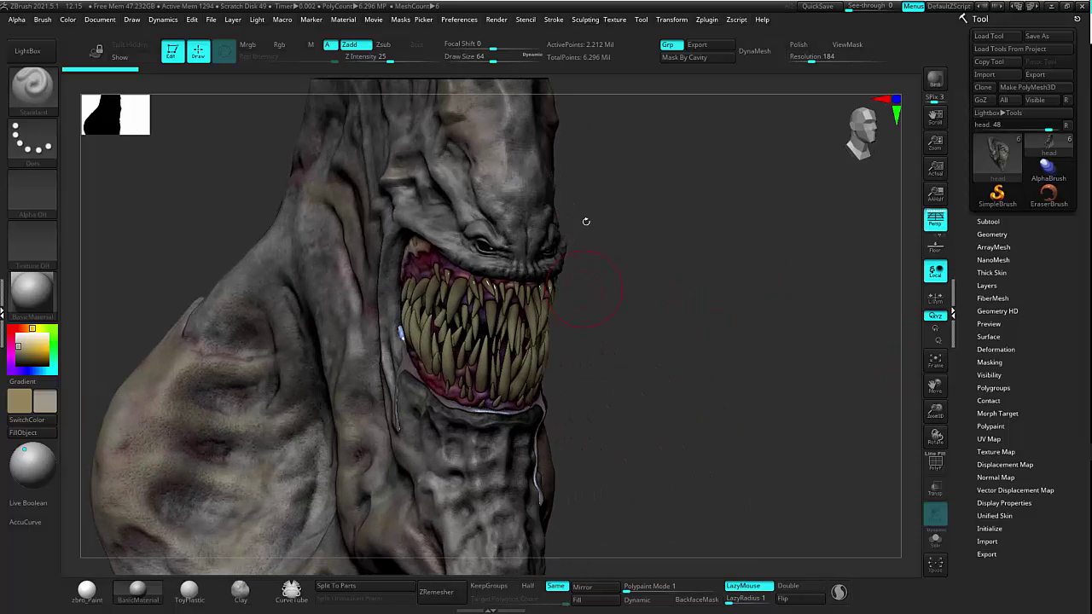
- Delete the head's lower subdivision levels, rebuild them with Reconstruct Subdiv, then delete them again
mouse_move(638, 256)
mouse_down()
mouse_move(705, 305)
mouse_move(661, 310)
mouse_move(614, 299)
mouse_move(649, 282)
mouse_move(636, 271)
mouse_up()
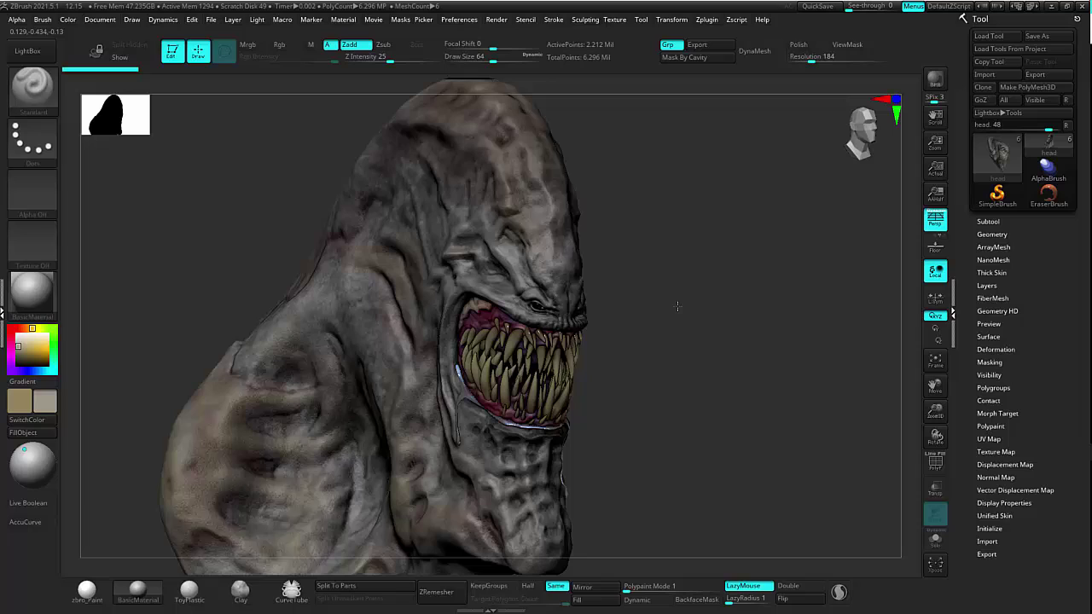
drag(678, 305, 680, 304)
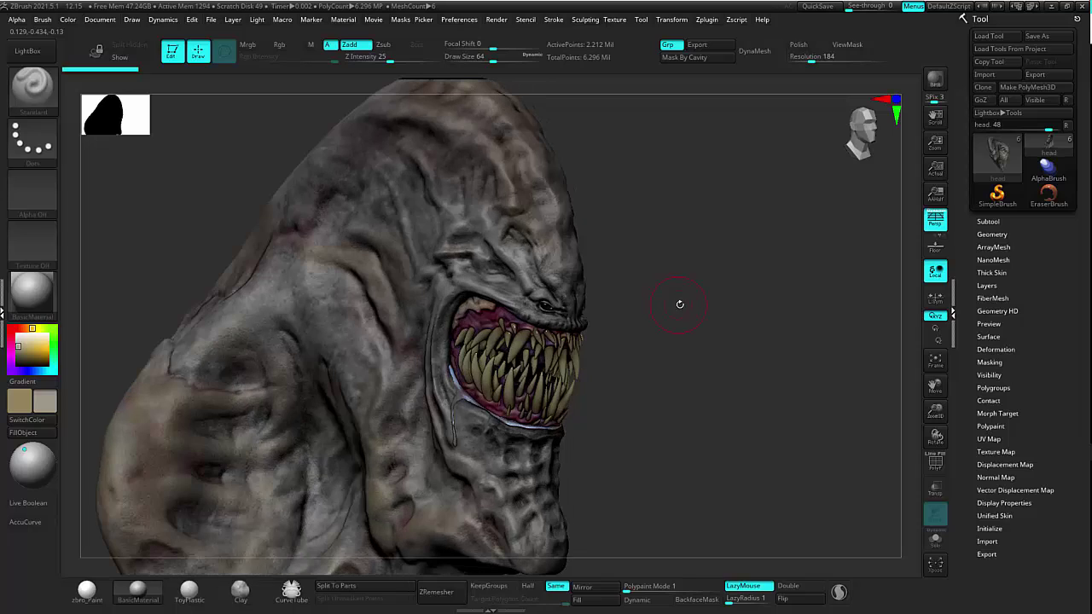
click(993, 234)
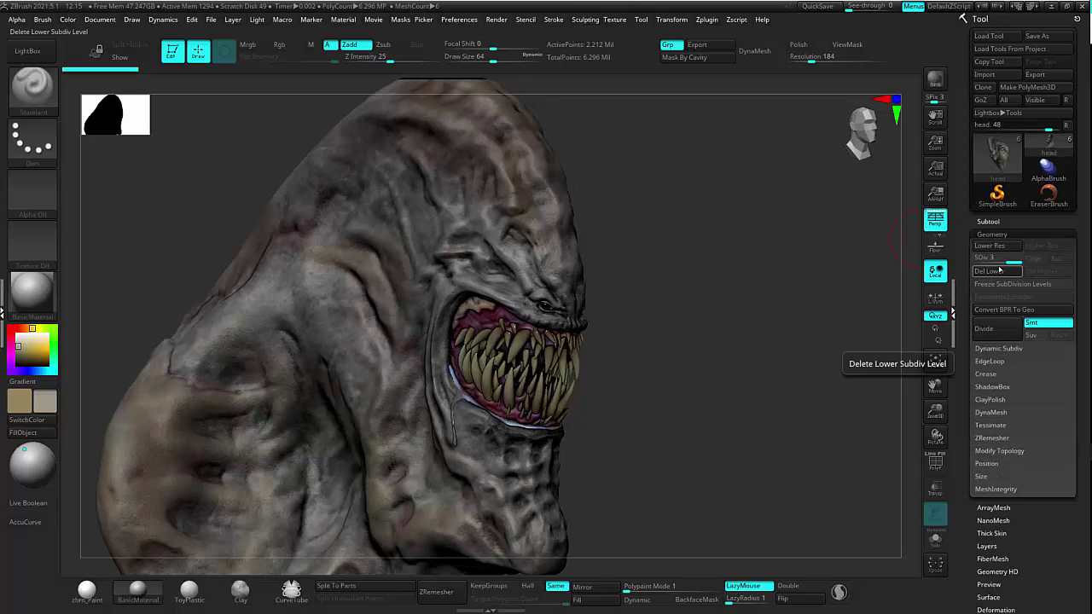
click(997, 271)
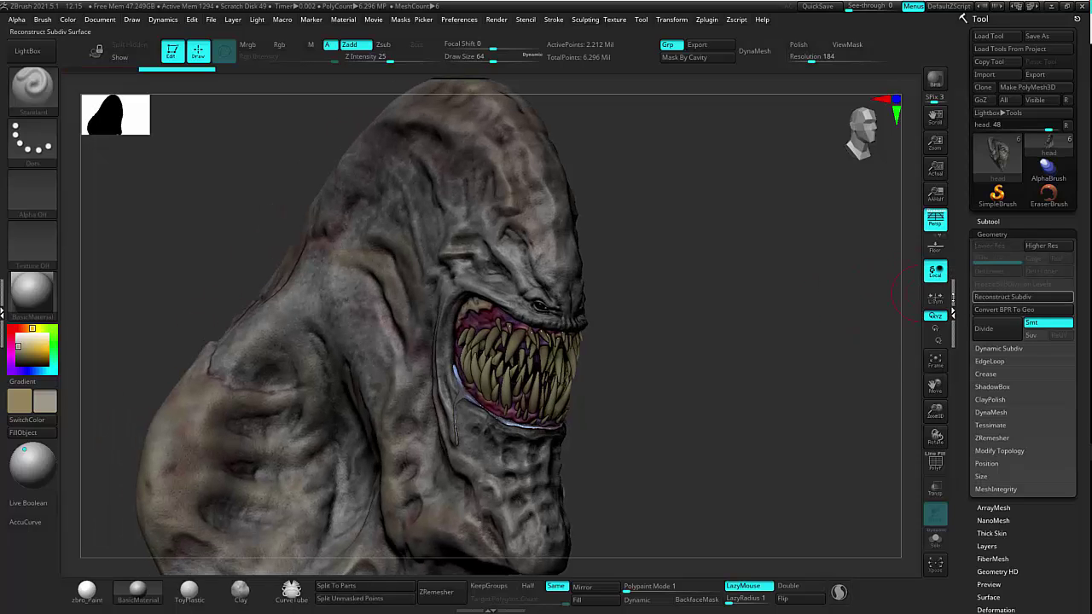
mouse_move(820, 326)
mouse_down()
mouse_move(760, 325)
mouse_move(770, 331)
mouse_up()
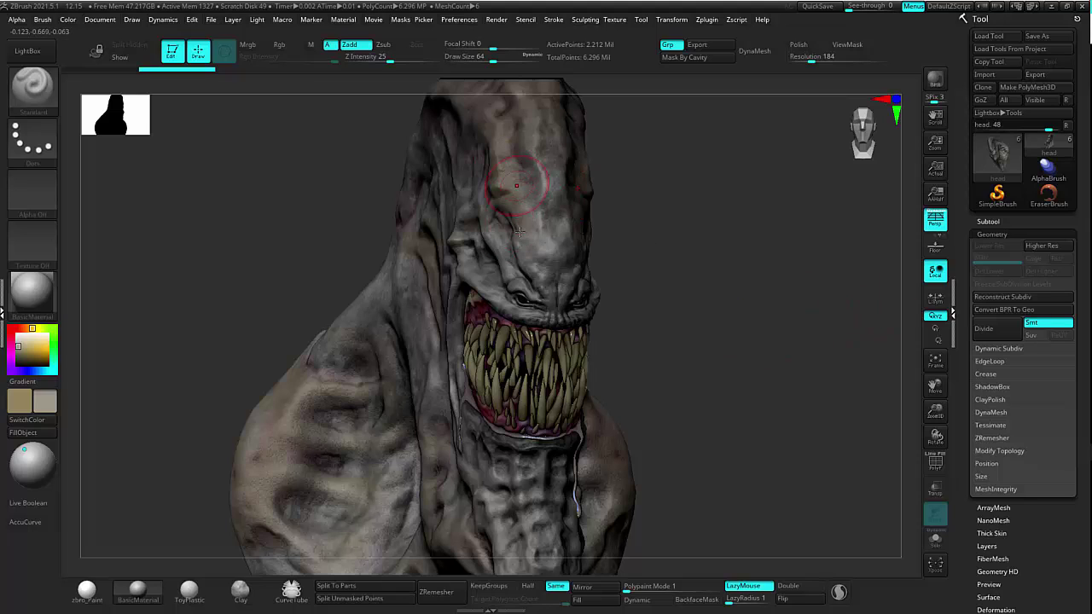
click(997, 297)
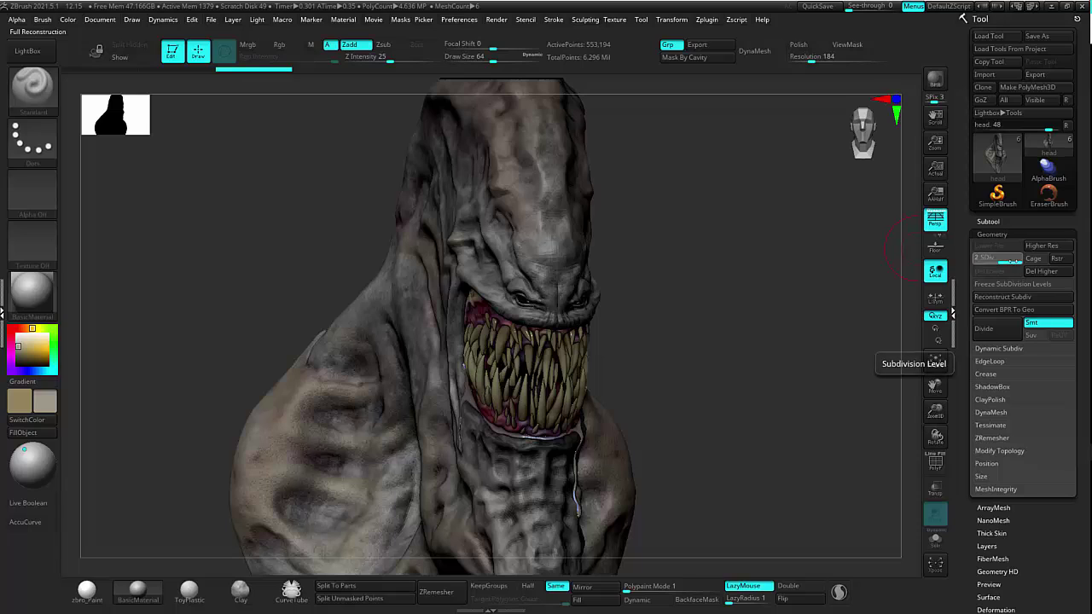
click(998, 270)
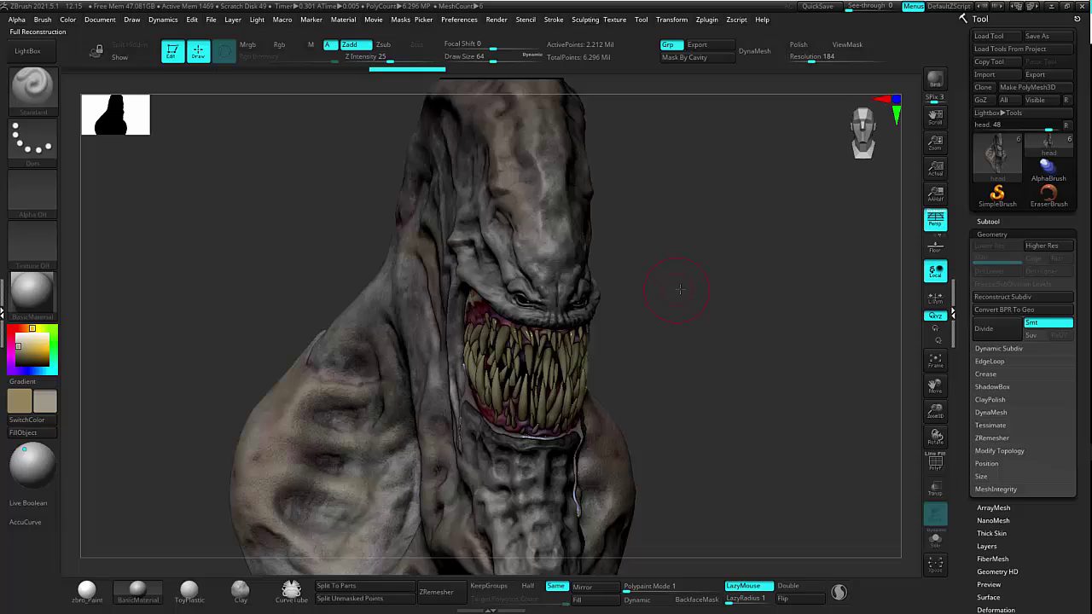
drag(680, 290, 743, 287)
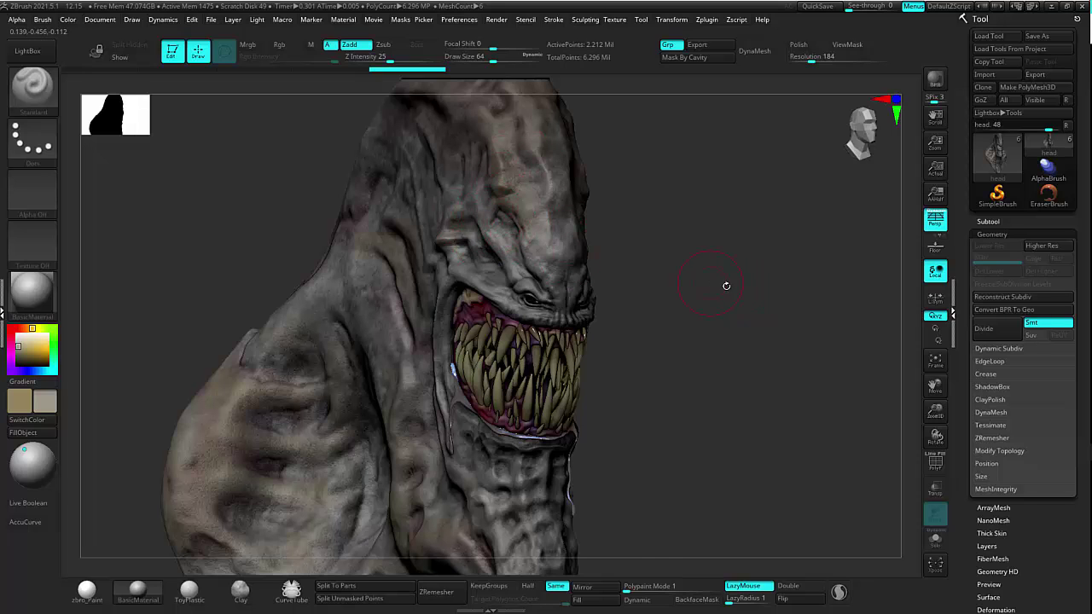
mouse_move(726, 286)
mouse_down()
mouse_move(700, 271)
mouse_move(722, 256)
mouse_up()
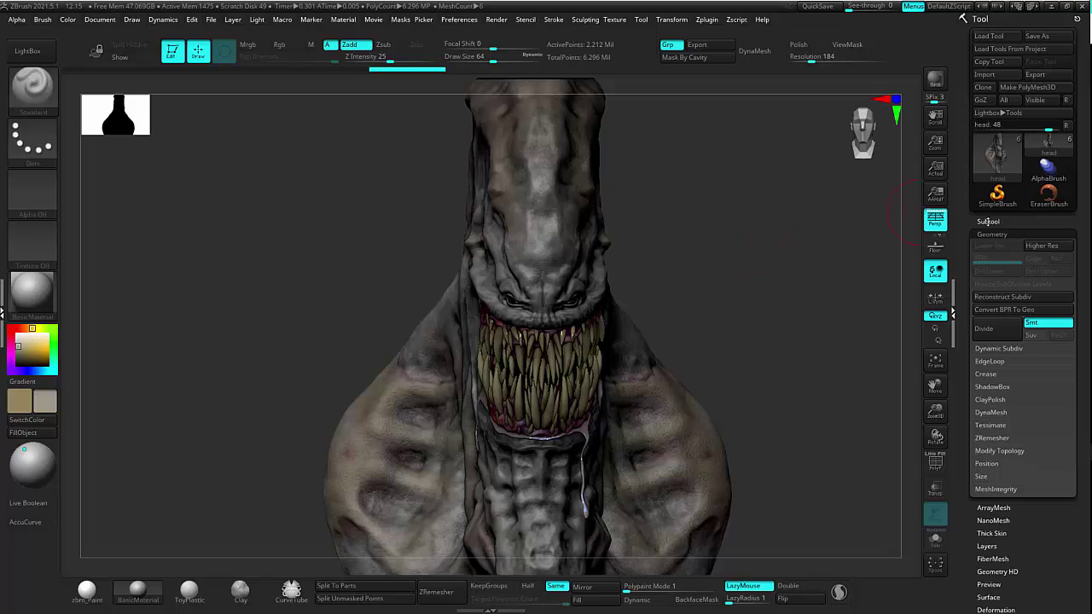
- Duplicate the head subtool in the Subtool list to create head1
scroll(997, 221, down, 1)
click(988, 219)
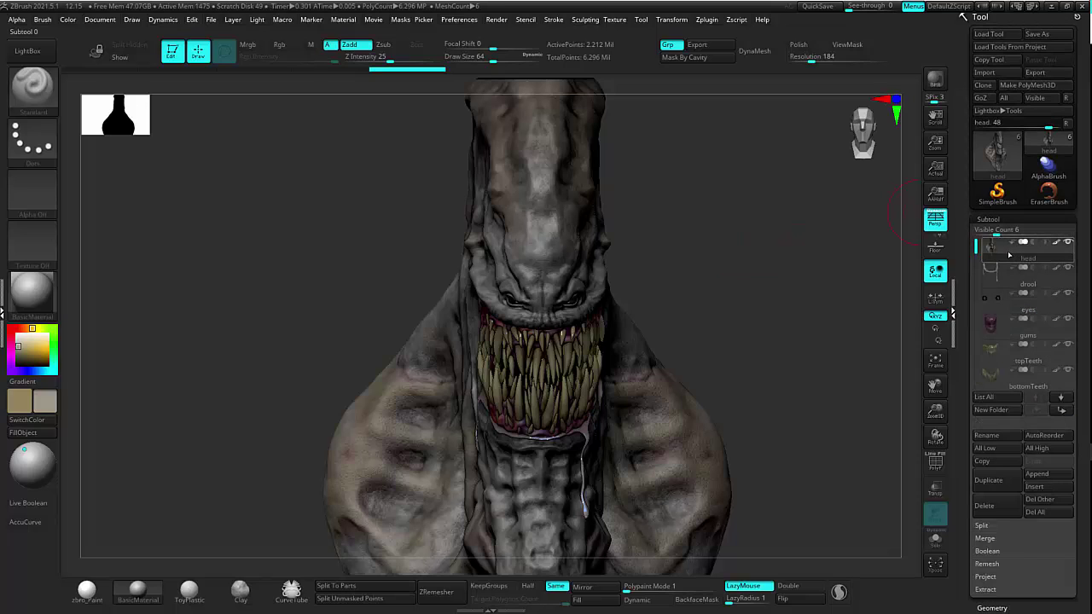
mouse_move(1009, 258)
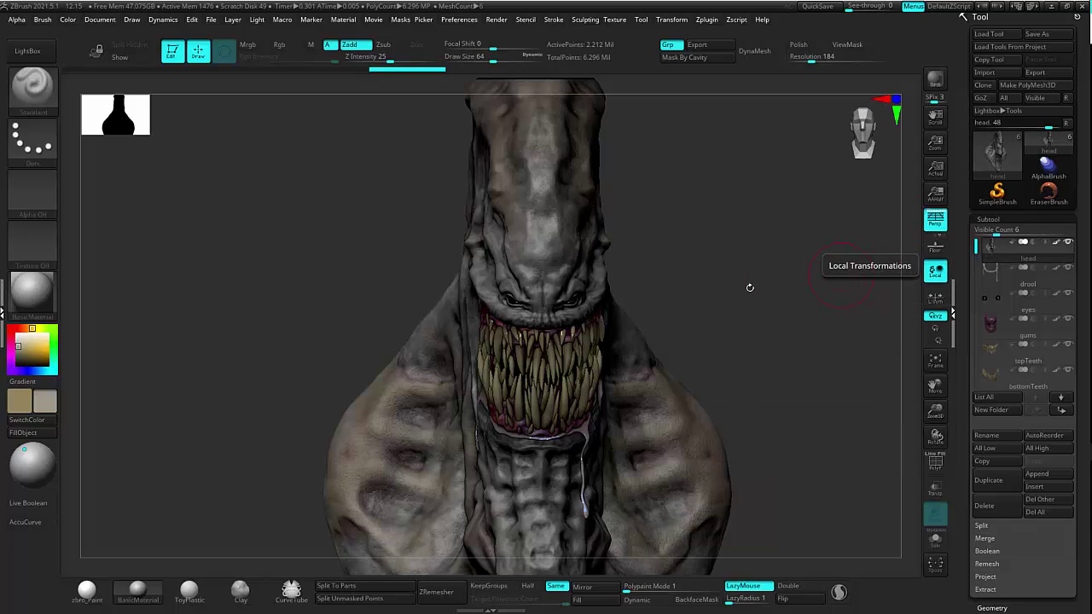
drag(726, 288, 767, 291)
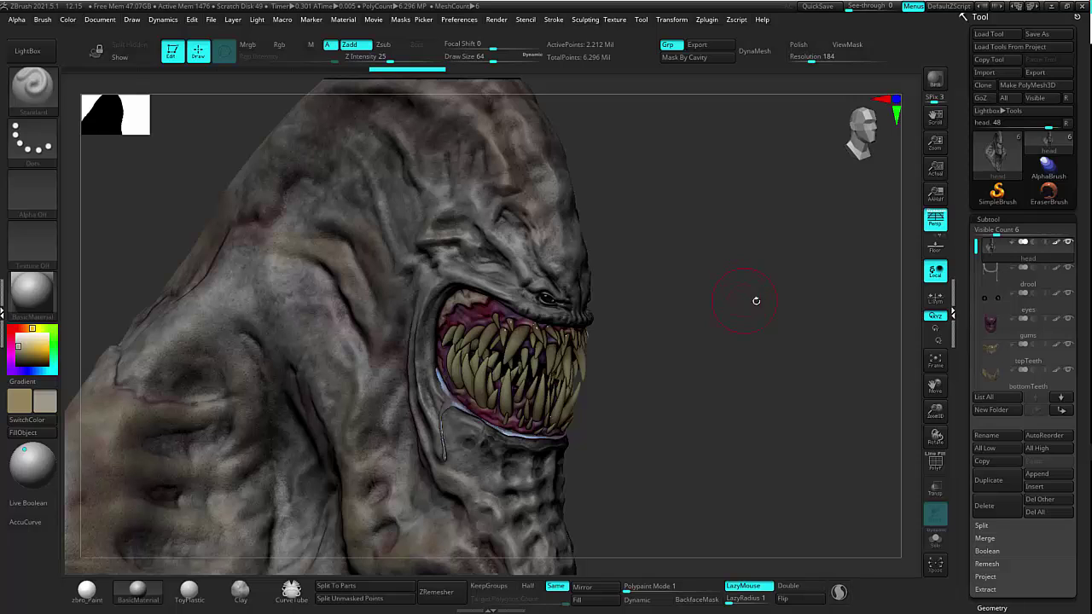
drag(756, 301, 661, 293)
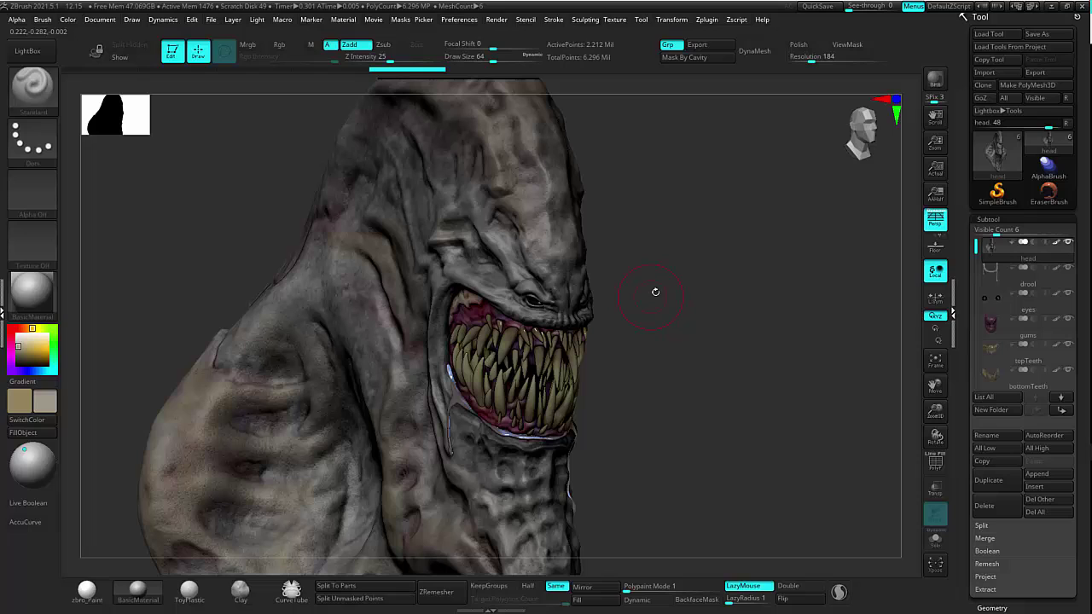
click(1000, 483)
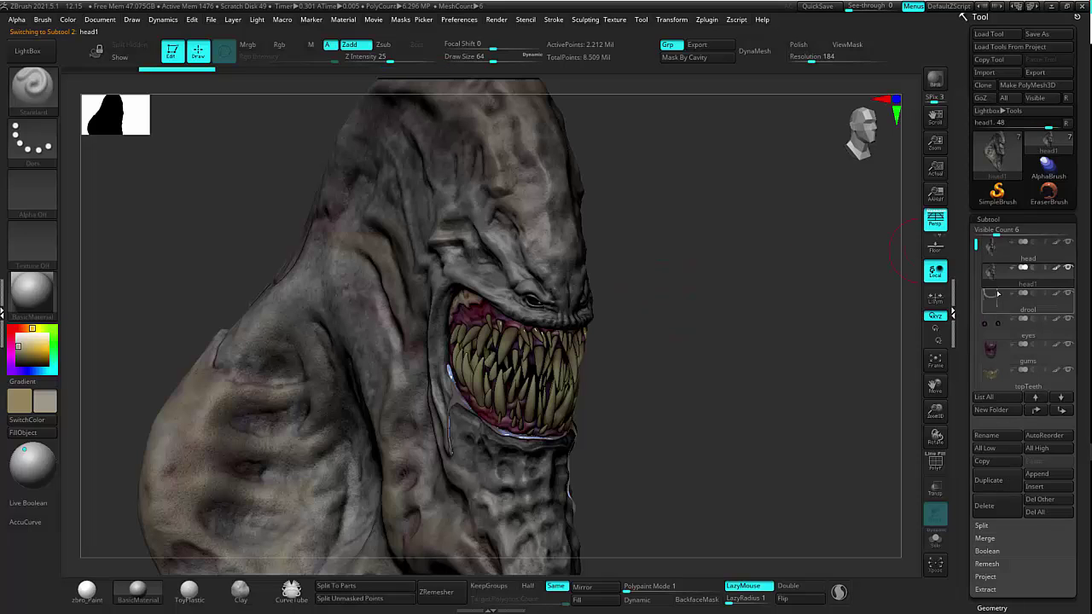
- Turn on Solo so head1 shows alone, without teeth, gums, eyes and drool, and inspect it
click(935, 541)
drag(793, 428, 800, 424)
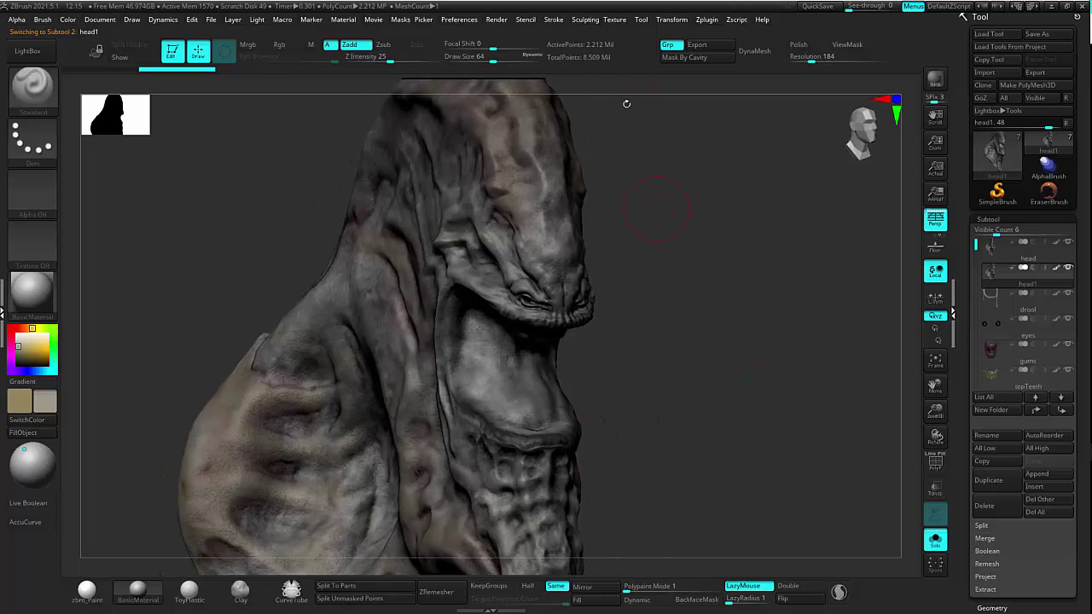
shift+drag(686, 210, 581, 221)
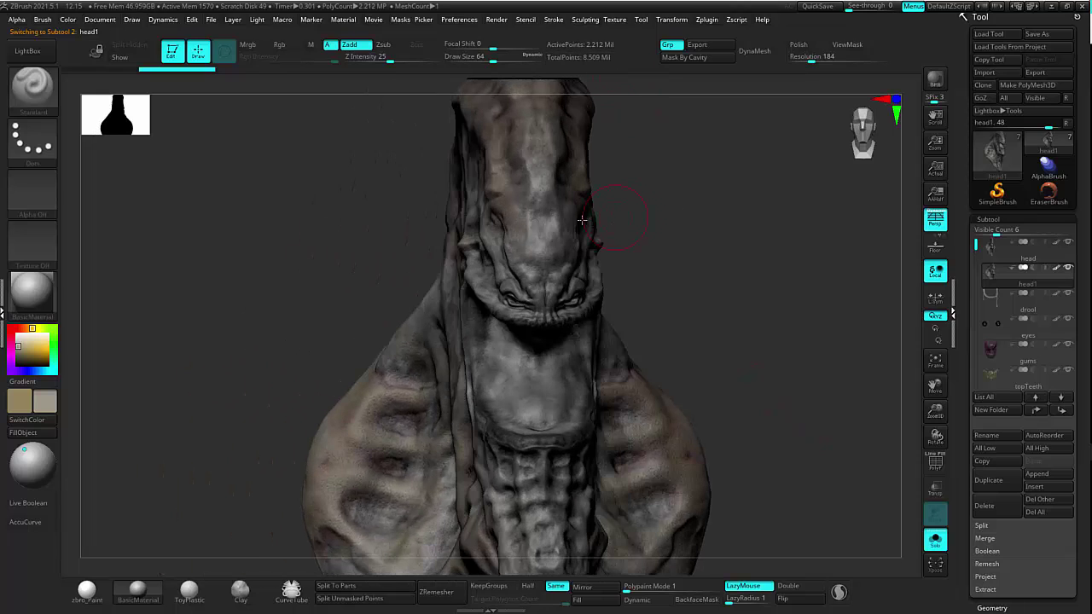
drag(671, 207, 705, 224)
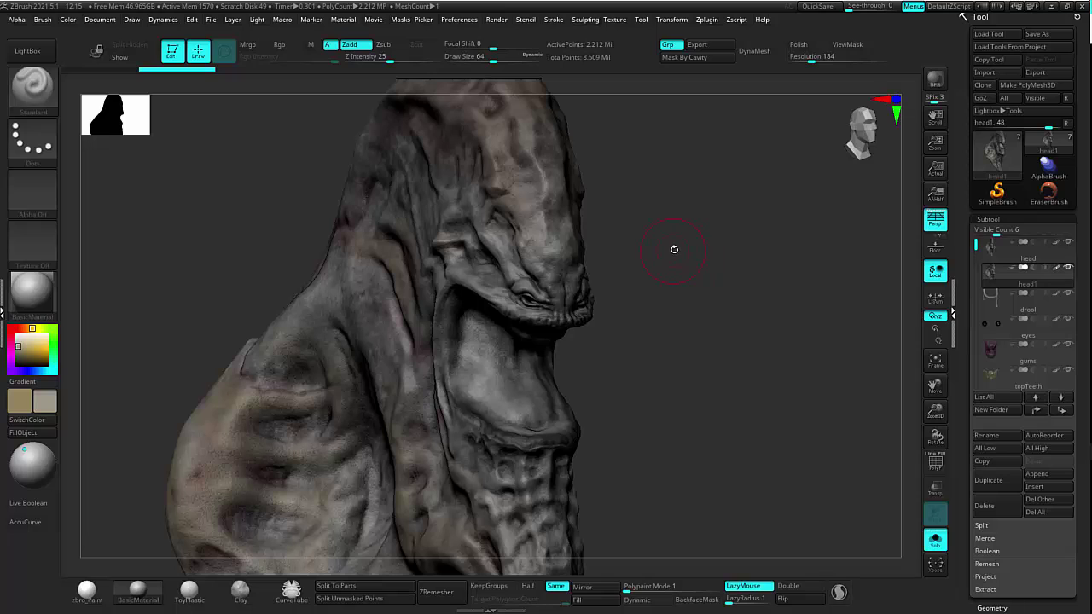
mouse_move(689, 246)
mouse_down()
mouse_move(702, 249)
mouse_move(690, 285)
mouse_move(656, 245)
mouse_up()
- Run ZRemesher on head1 with Half enabled, reducing it to about 249,000 points
click(988, 219)
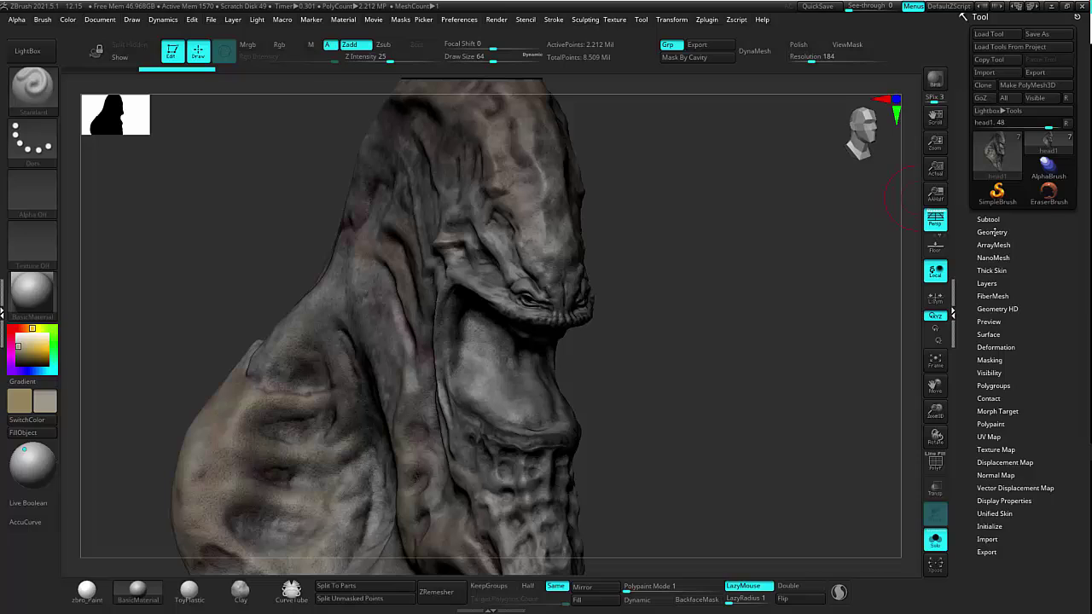
click(991, 232)
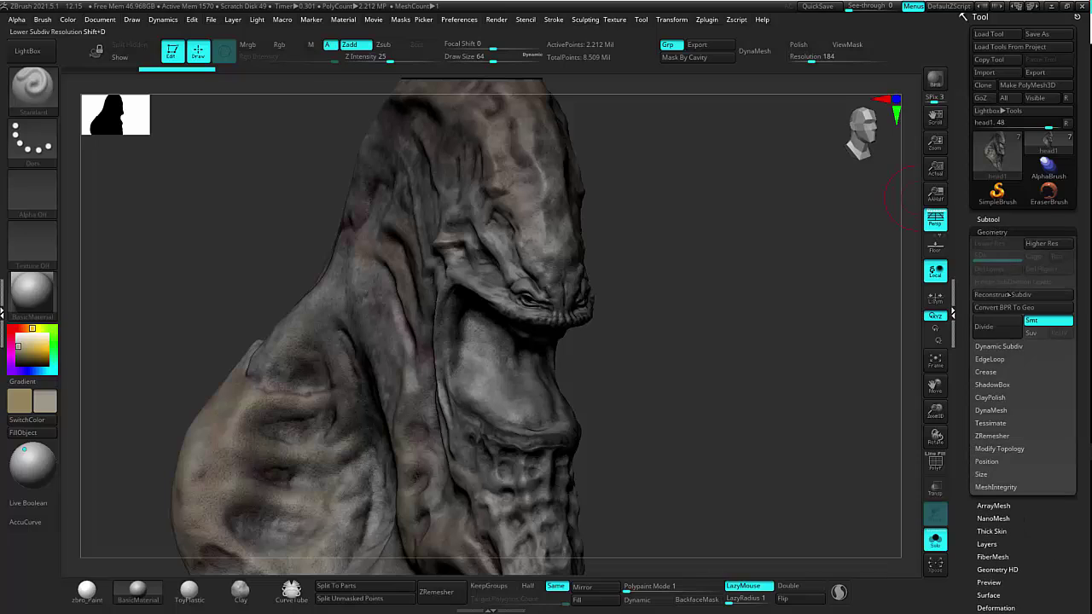
click(995, 437)
click(981, 525)
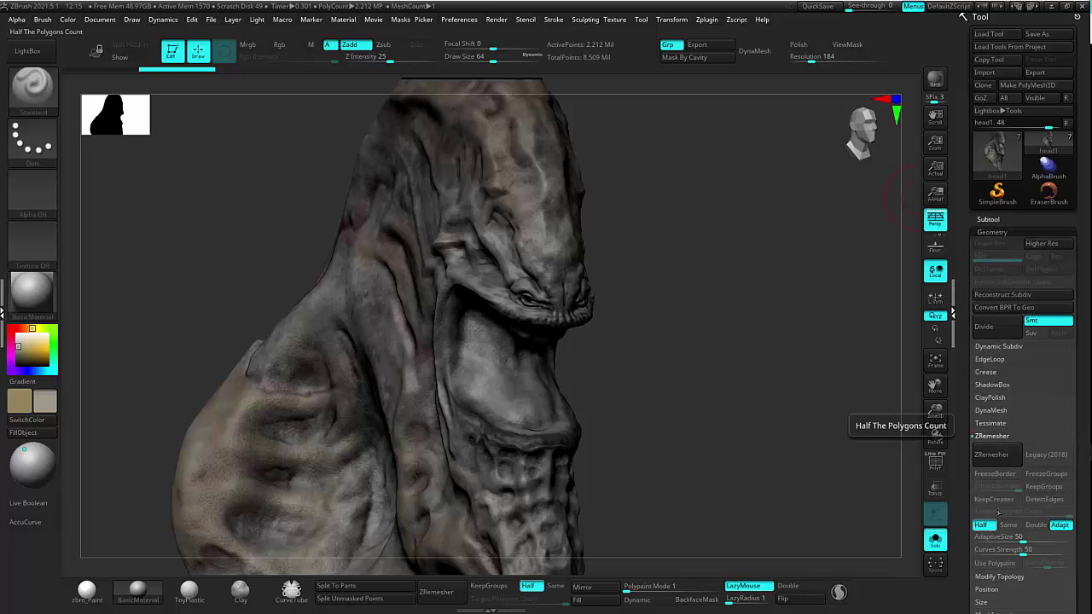
click(993, 526)
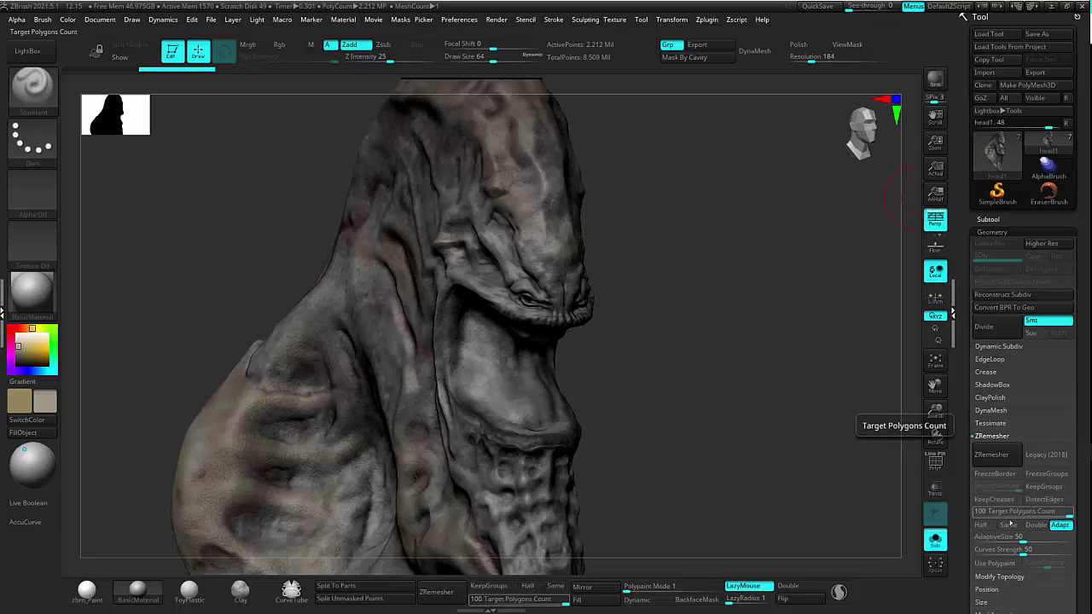
click(982, 525)
drag(751, 419, 749, 354)
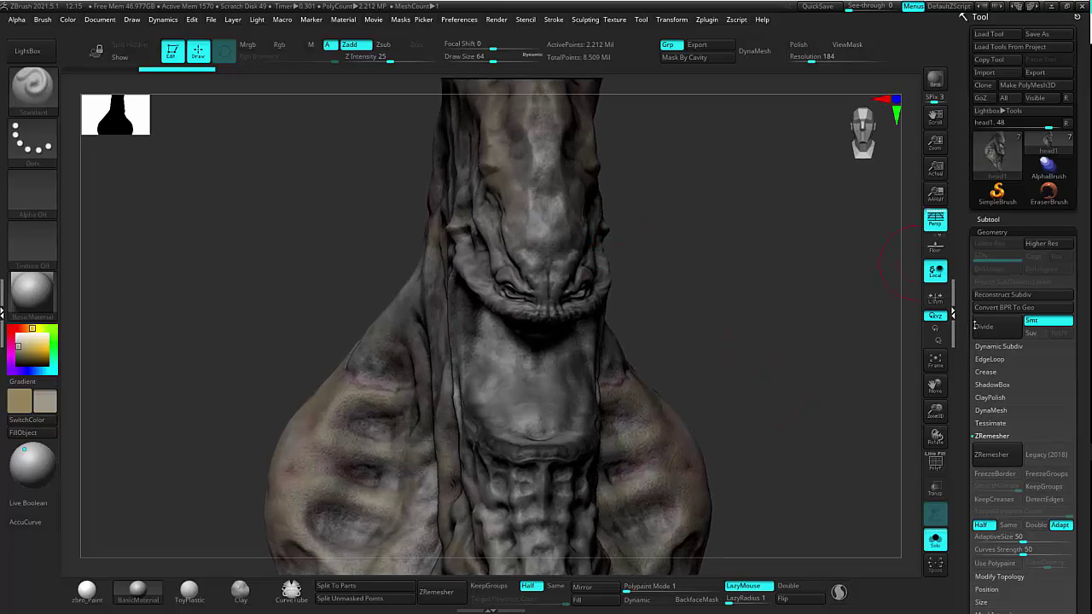
click(990, 455)
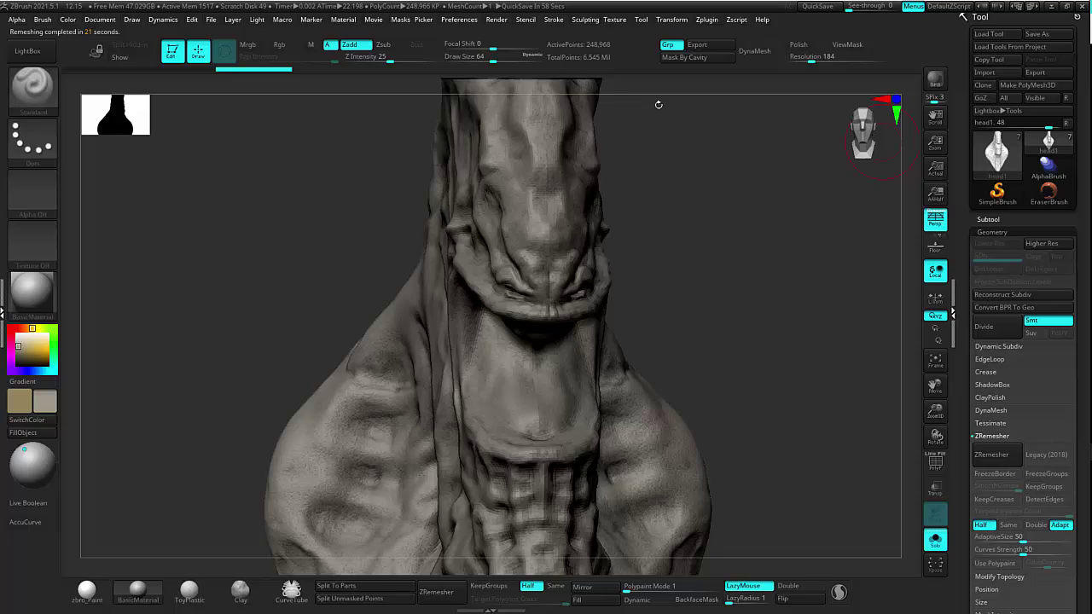
- Inspect the new topology, then ZRemesh head1 again at half count to about 106,000 points
drag(799, 252, 613, 134)
mouse_move(737, 237)
mouse_down()
mouse_move(640, 339)
mouse_move(750, 272)
mouse_move(671, 281)
mouse_move(729, 282)
mouse_move(724, 299)
mouse_up()
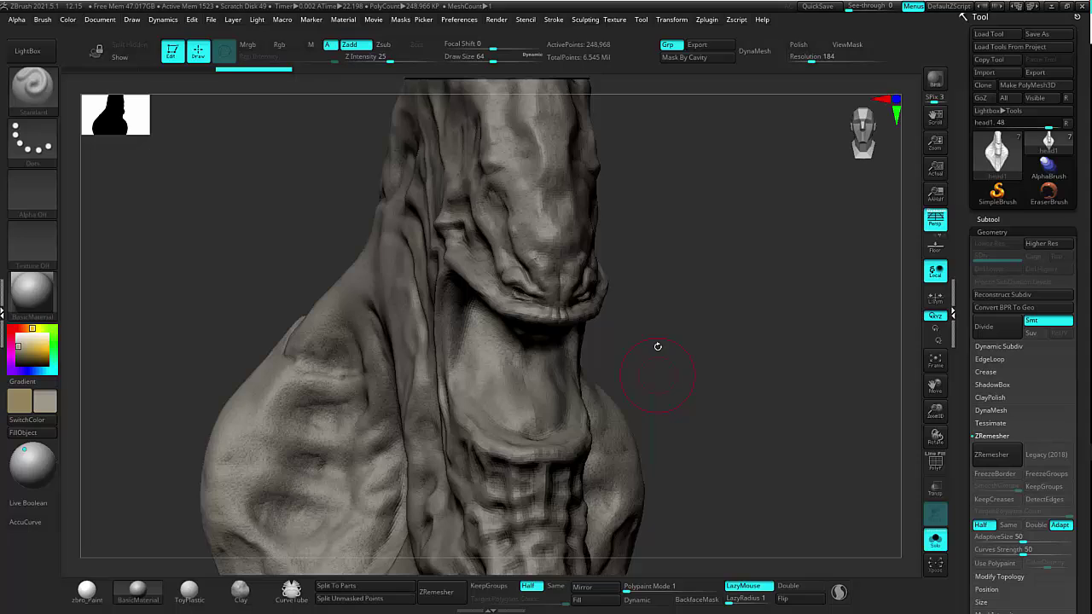
drag(658, 346, 529, 170)
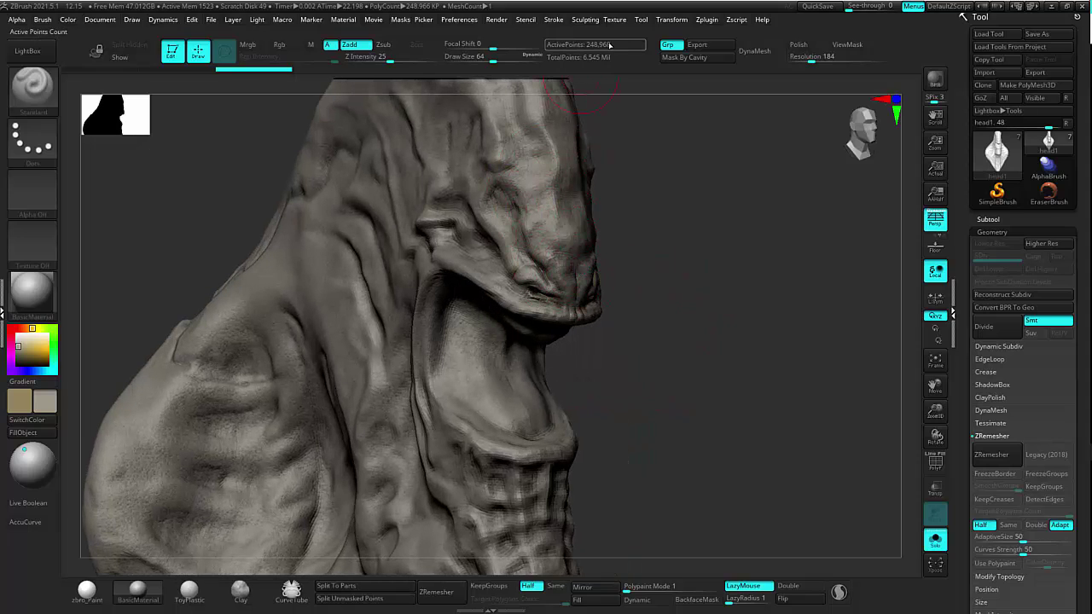
click(992, 454)
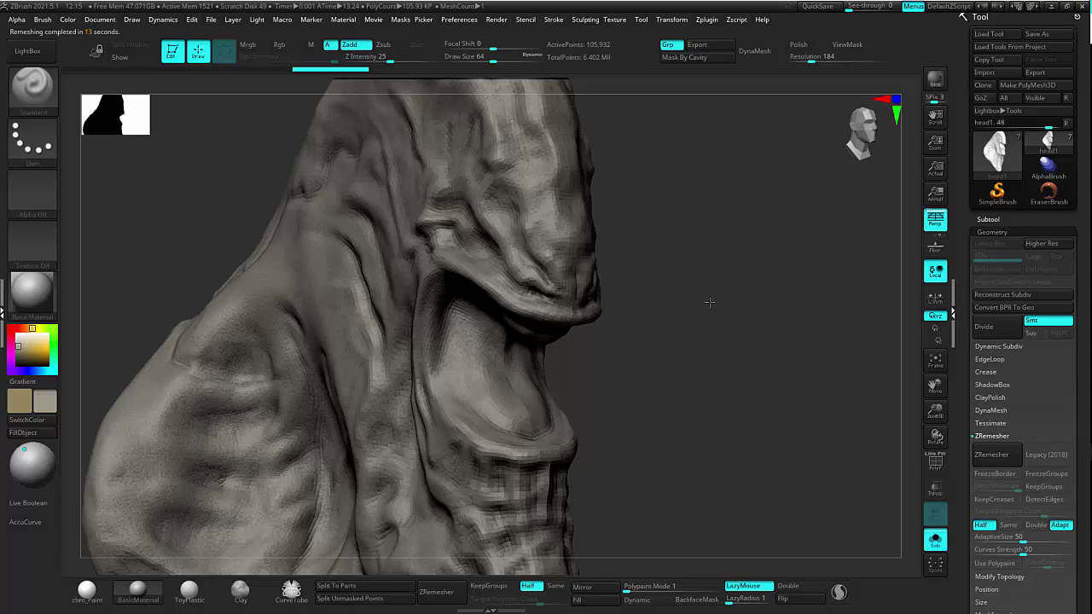
drag(709, 301, 609, 58)
- Run repeated half-count ZRemesher passes, checking the PolyF wireframe, until head1 reaches 9,998 points
click(992, 454)
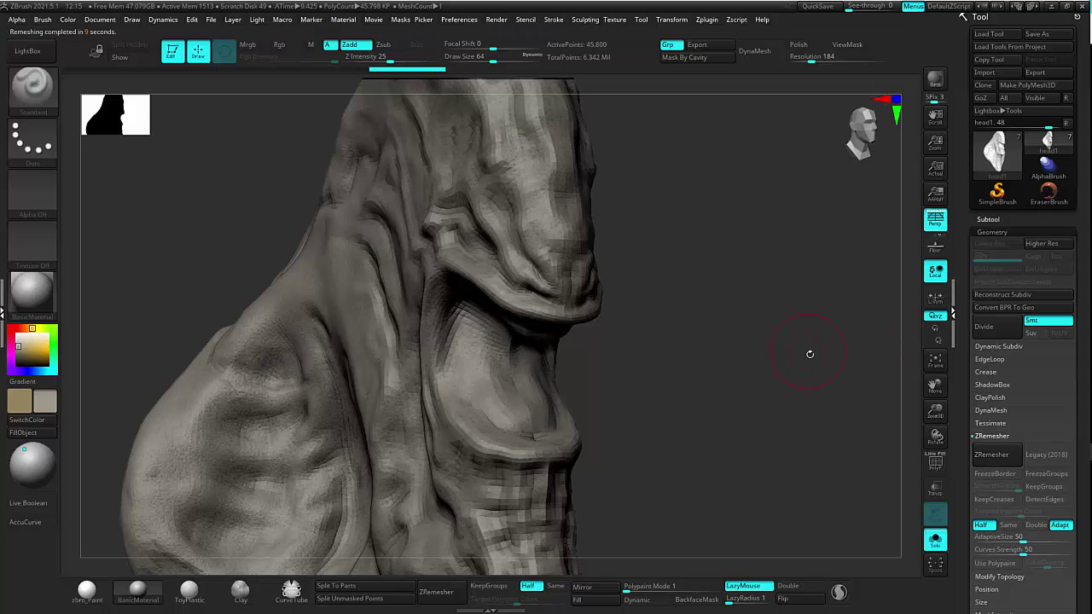
click(992, 457)
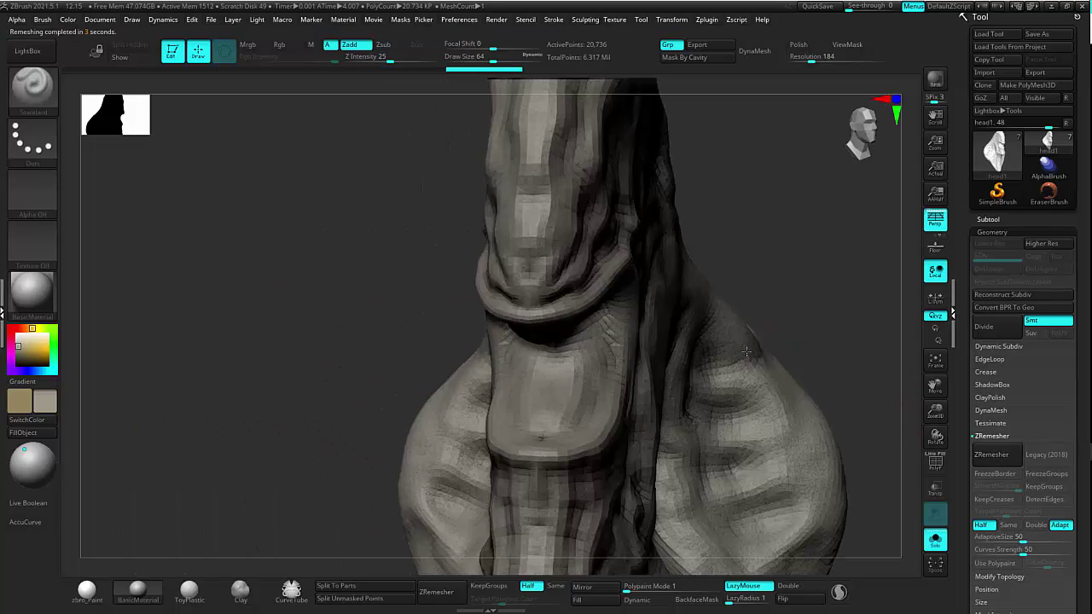
key(shift+f)
mouse_move(763, 345)
mouse_down()
mouse_move(792, 347)
mouse_move(763, 357)
mouse_move(767, 345)
mouse_up()
key(shift+f)
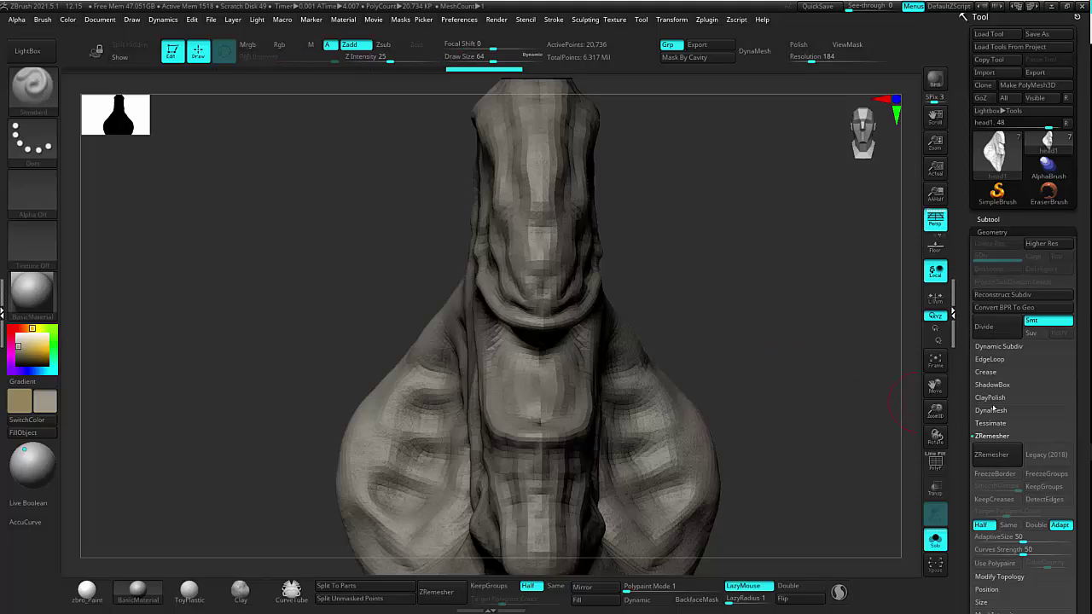
click(992, 454)
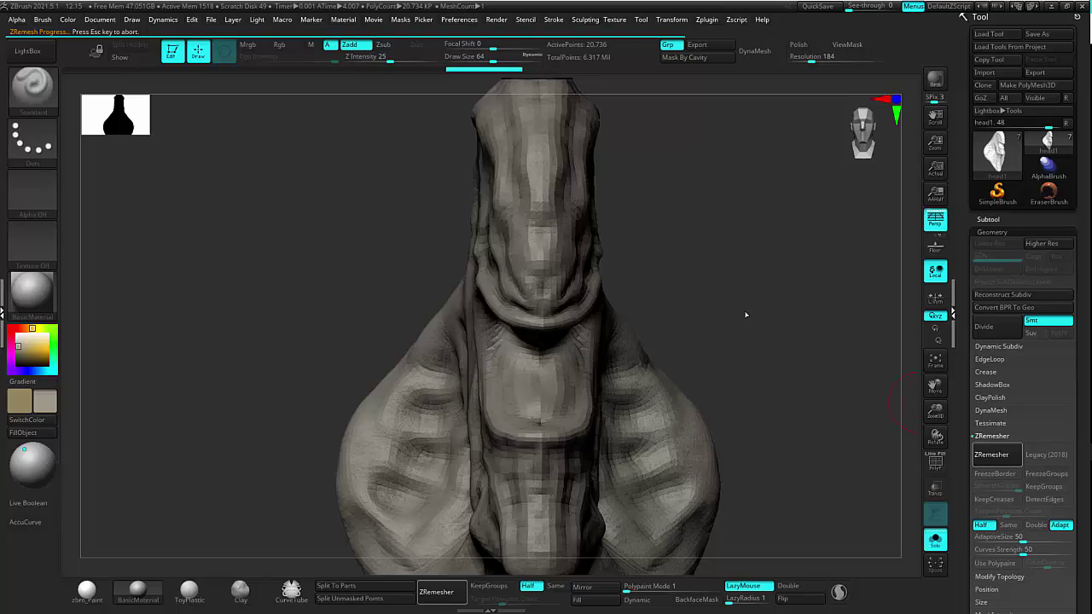
mouse_move(718, 256)
mouse_down()
mouse_move(766, 265)
mouse_move(750, 290)
mouse_move(731, 292)
mouse_move(693, 354)
mouse_move(760, 300)
mouse_move(763, 318)
mouse_move(741, 321)
mouse_move(763, 313)
mouse_move(791, 324)
mouse_up()
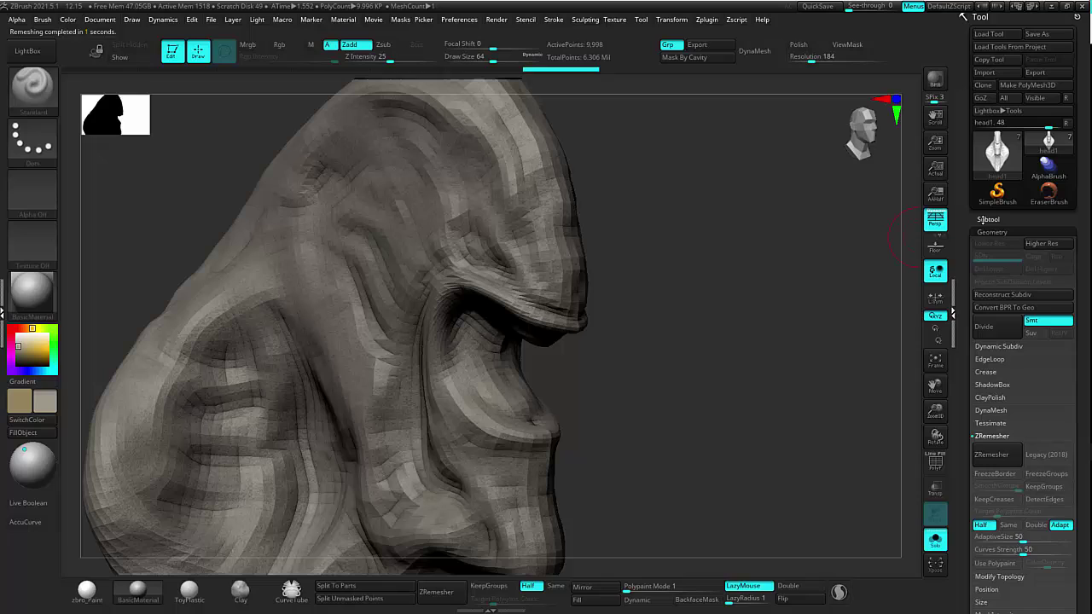
- Compare the point counts of head and head1 in the Subtool list and orbit the low-poly head
click(987, 220)
mouse_move(1000, 254)
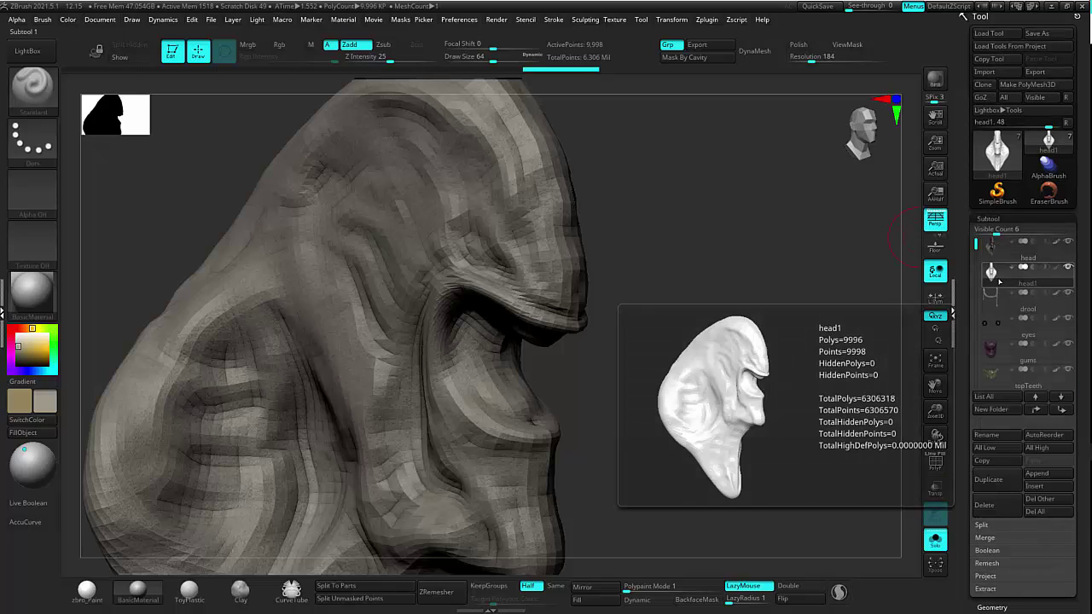
mouse_move(999, 275)
mouse_move(879, 328)
mouse_down()
mouse_move(808, 349)
mouse_move(631, 307)
mouse_up()
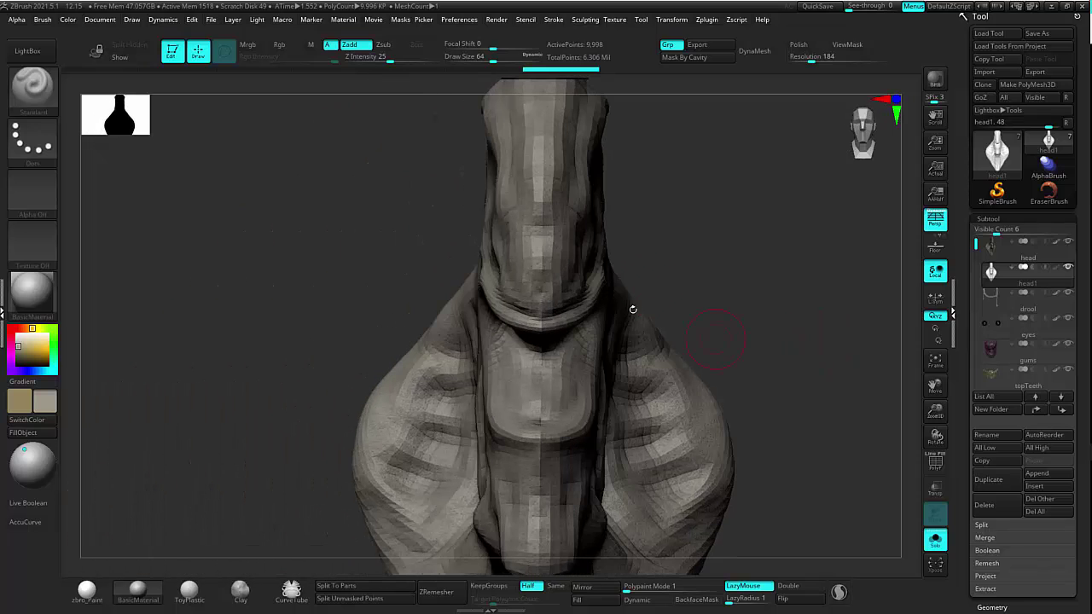
mouse_move(723, 214)
mouse_down()
mouse_move(763, 236)
mouse_move(712, 222)
mouse_move(749, 217)
mouse_move(726, 220)
mouse_move(708, 142)
mouse_up()
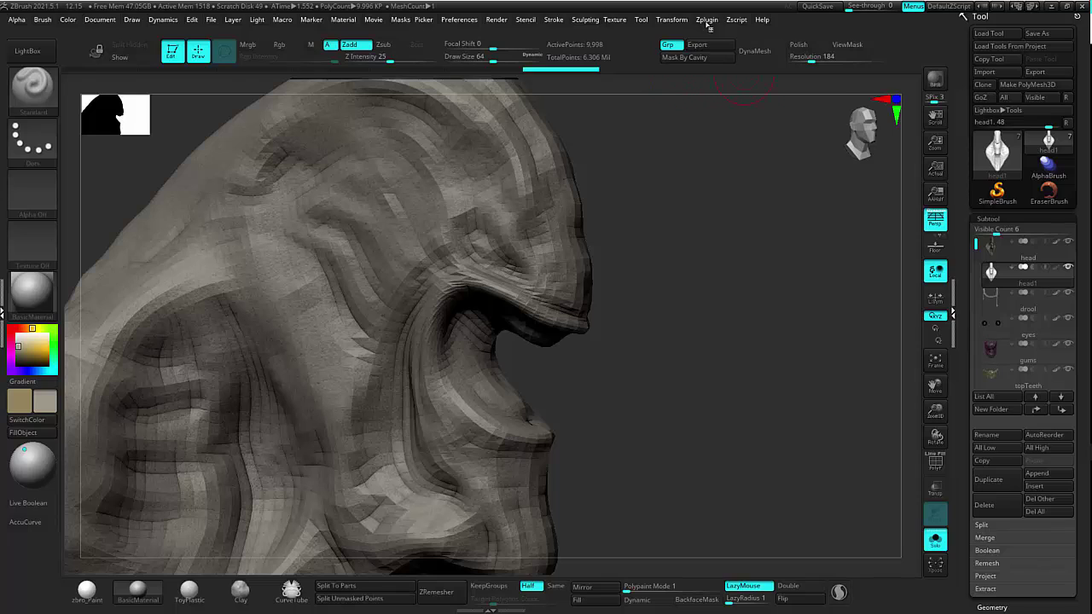
- Unwrap head1 with the UV Master plugin into a single UV island
click(707, 23)
click(747, 244)
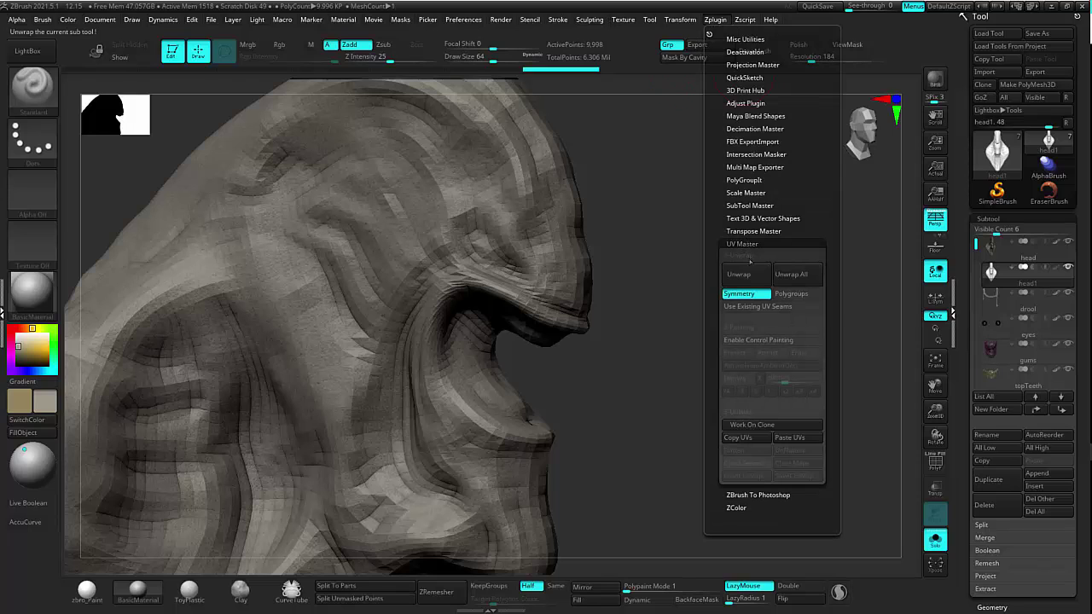
click(739, 274)
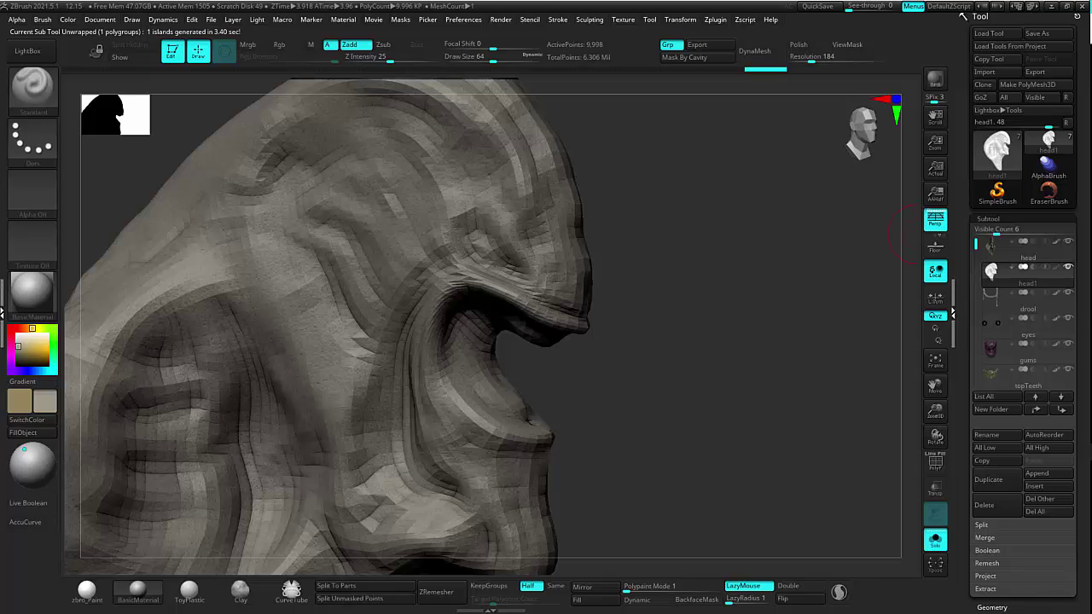
- Turn off Solo and show only the head and head1 subtools, hiding teeth, eyes and gums
drag(936, 435, 898, 495)
click(935, 541)
drag(816, 438, 802, 398)
mouse_move(1000, 280)
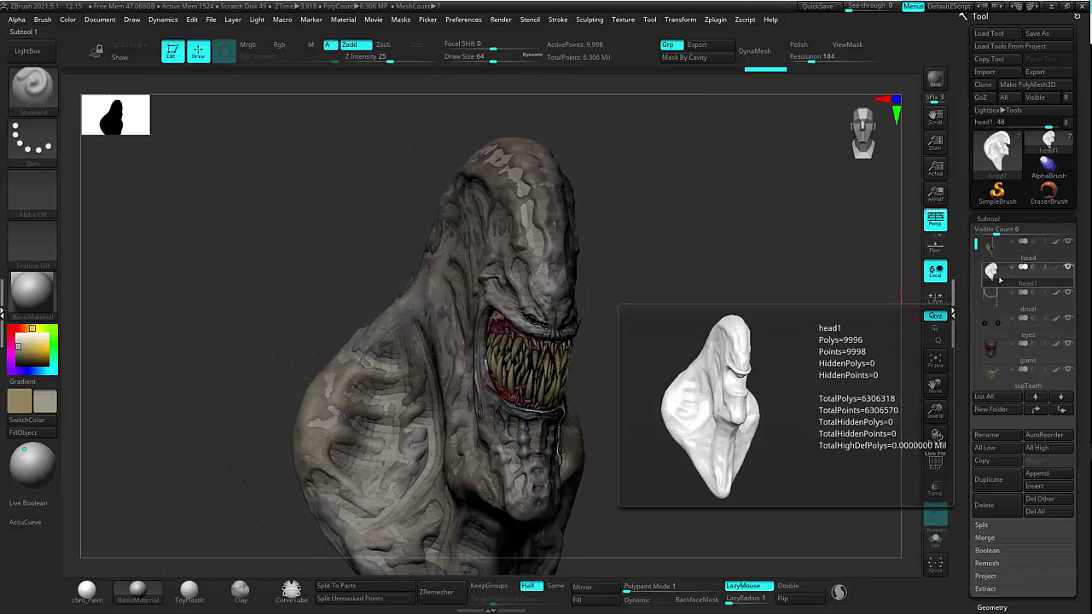
mouse_move(1005, 261)
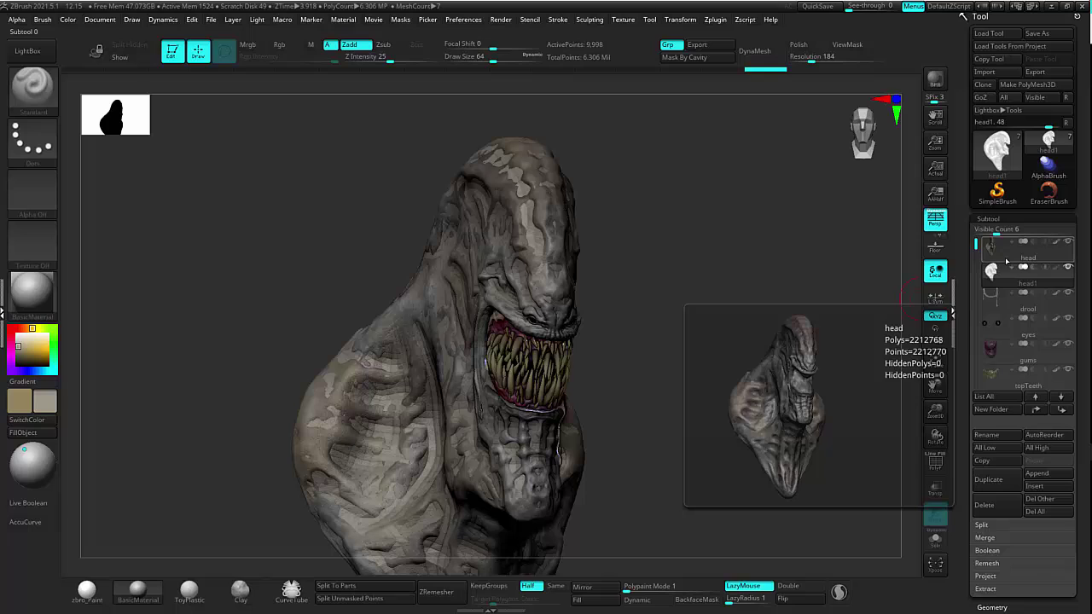
mouse_move(1048, 271)
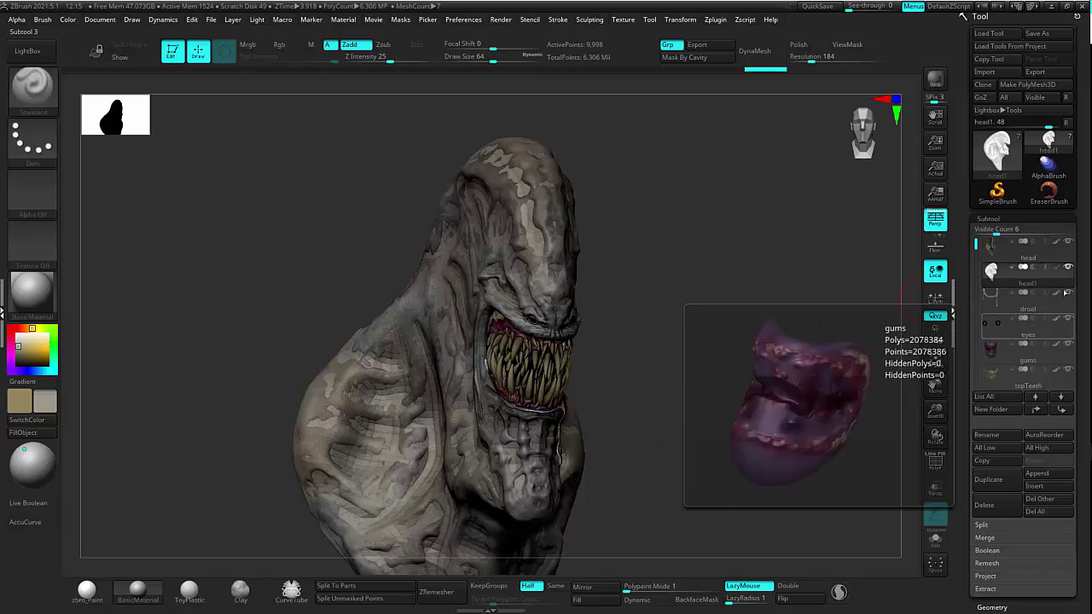
mouse_move(1048, 299)
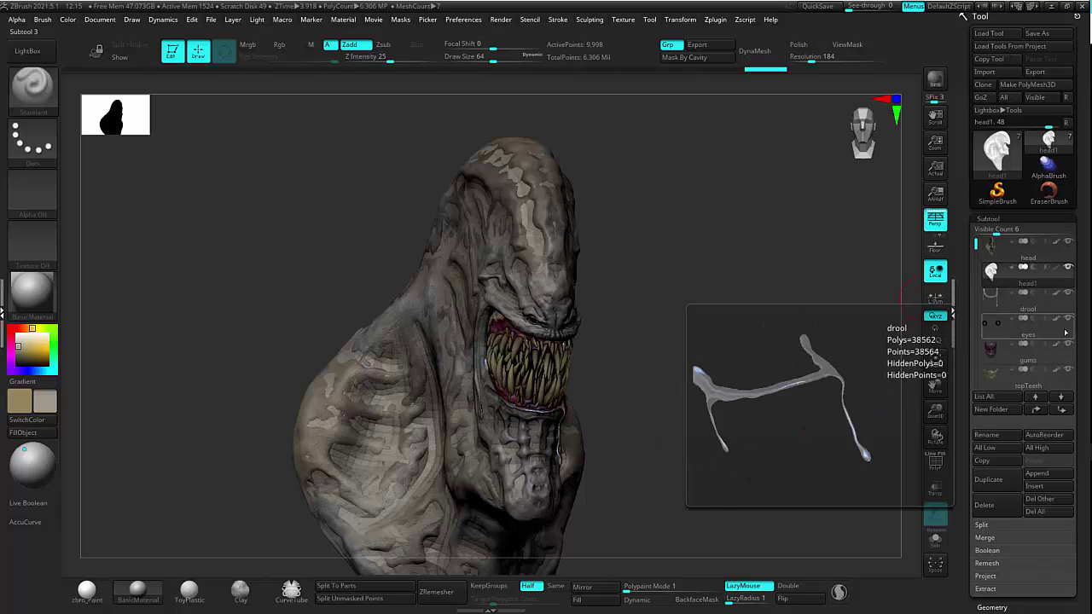
shift+click(1069, 268)
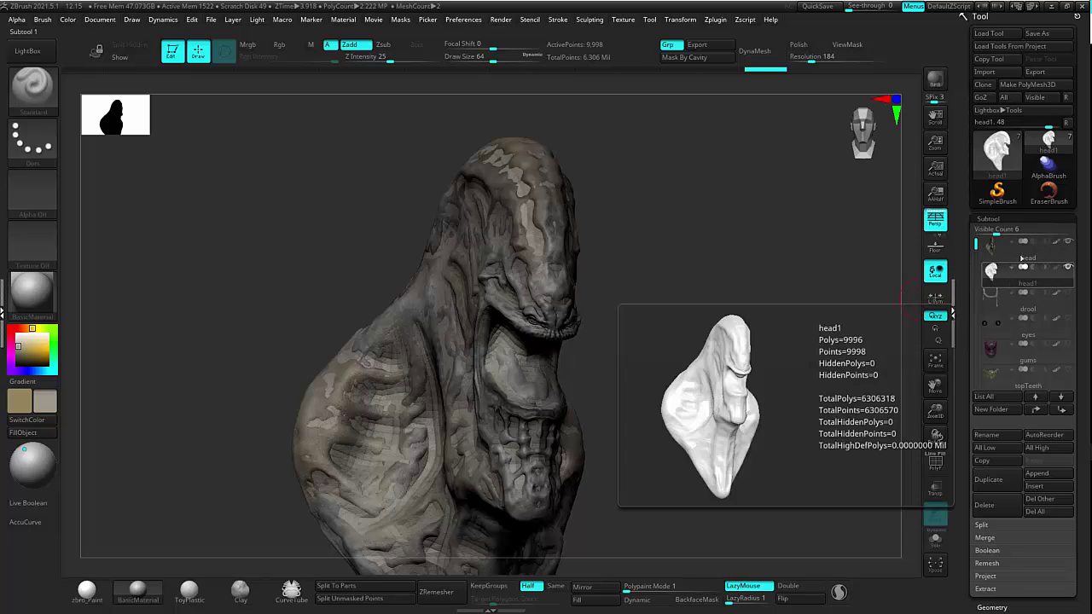
mouse_move(1026, 250)
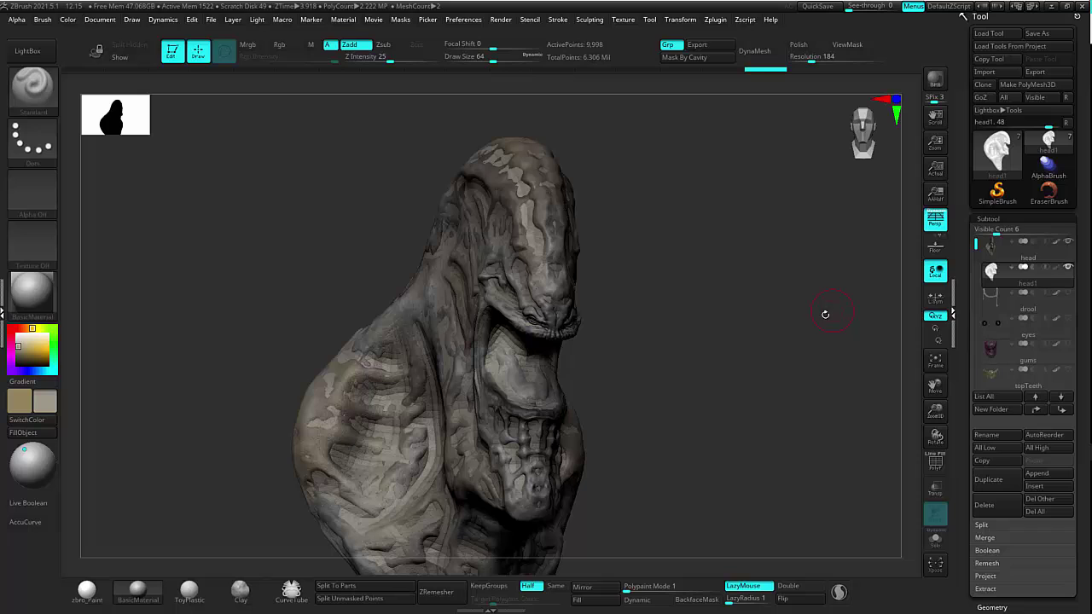
- Subdivide head1 once and use Project All, including polypaint, to copy the original head's detail onto it
key(ctrl+d)
key(ctrl+d)
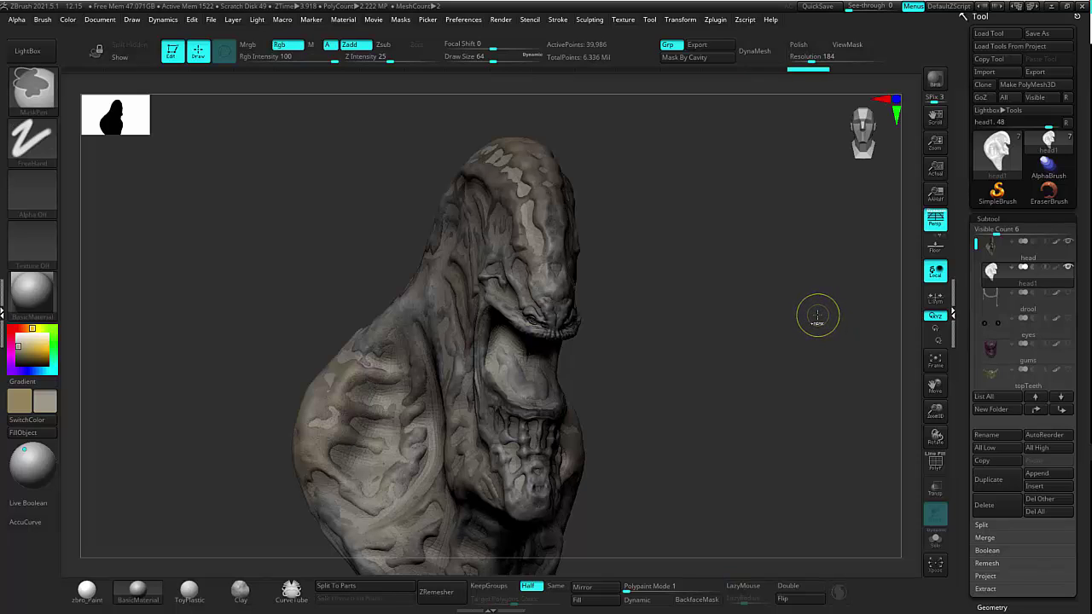
drag(683, 251, 569, 226)
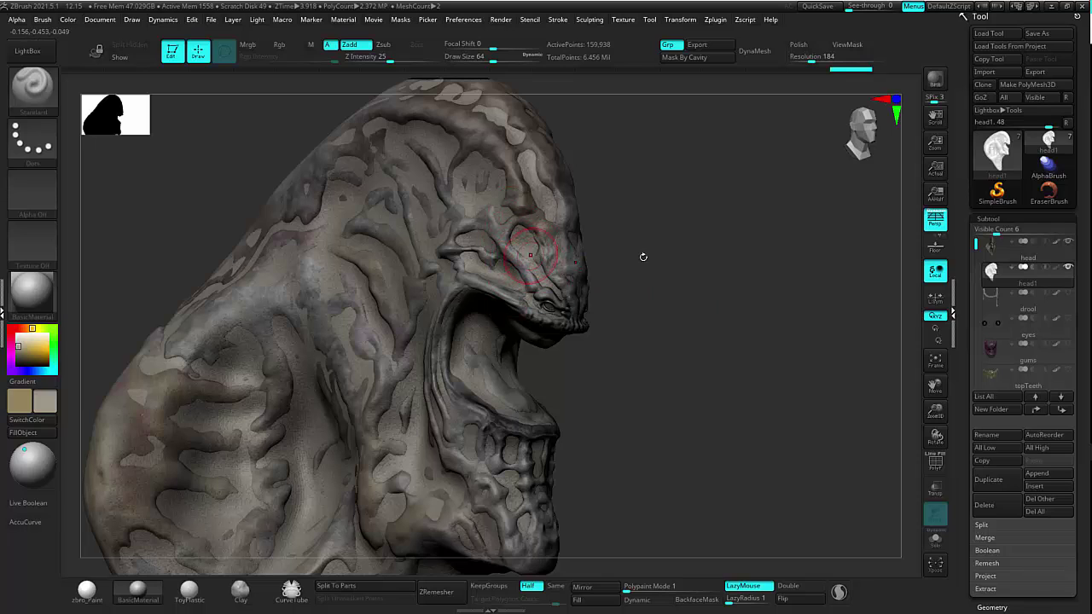
scroll(963, 249, down, 2)
scroll(963, 249, down, 3)
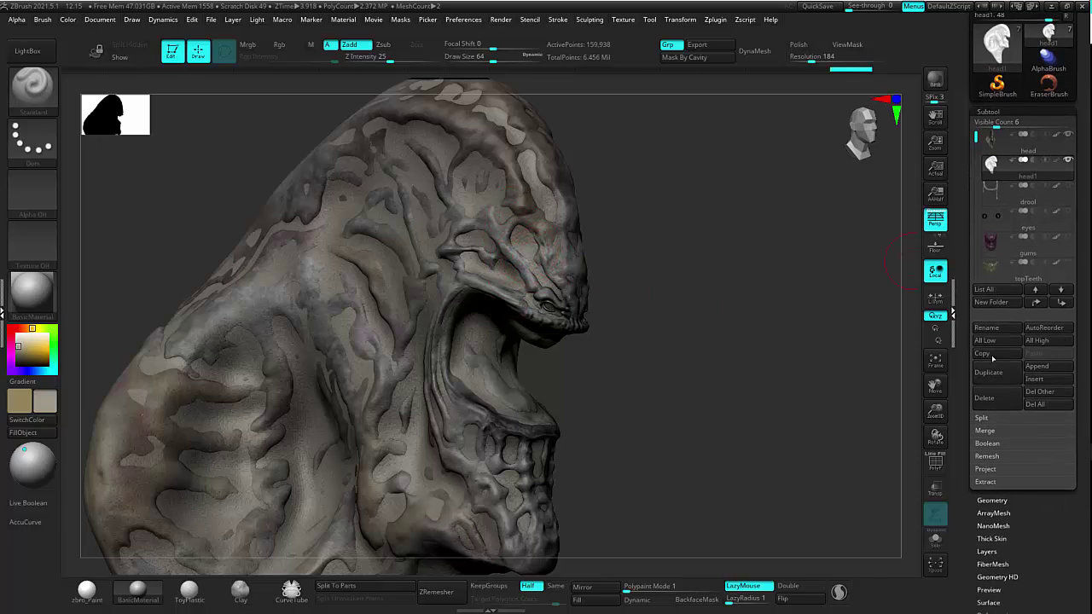
click(986, 470)
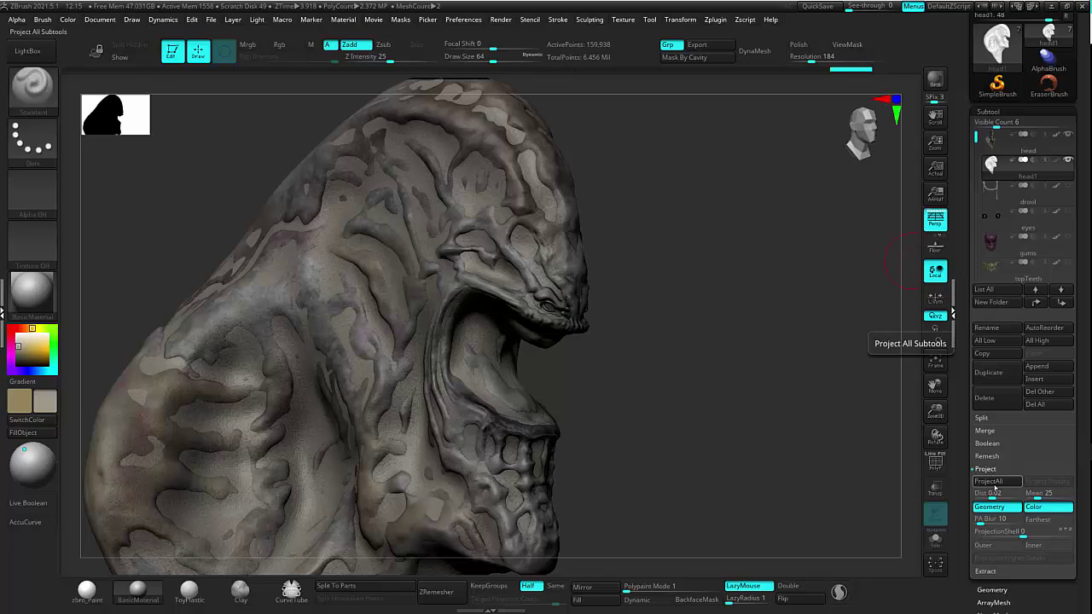
click(995, 485)
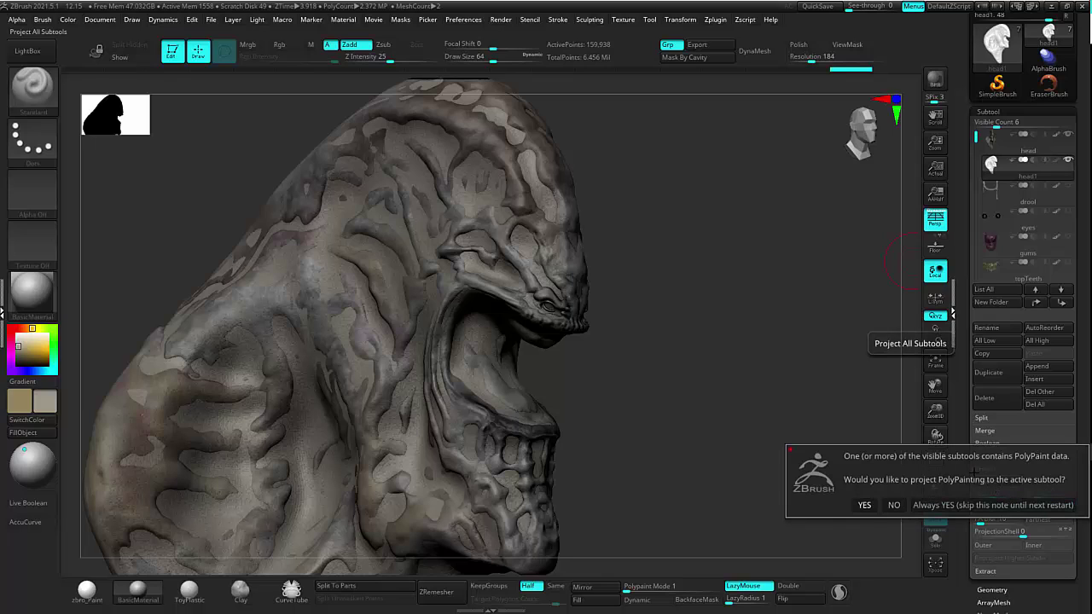
click(864, 505)
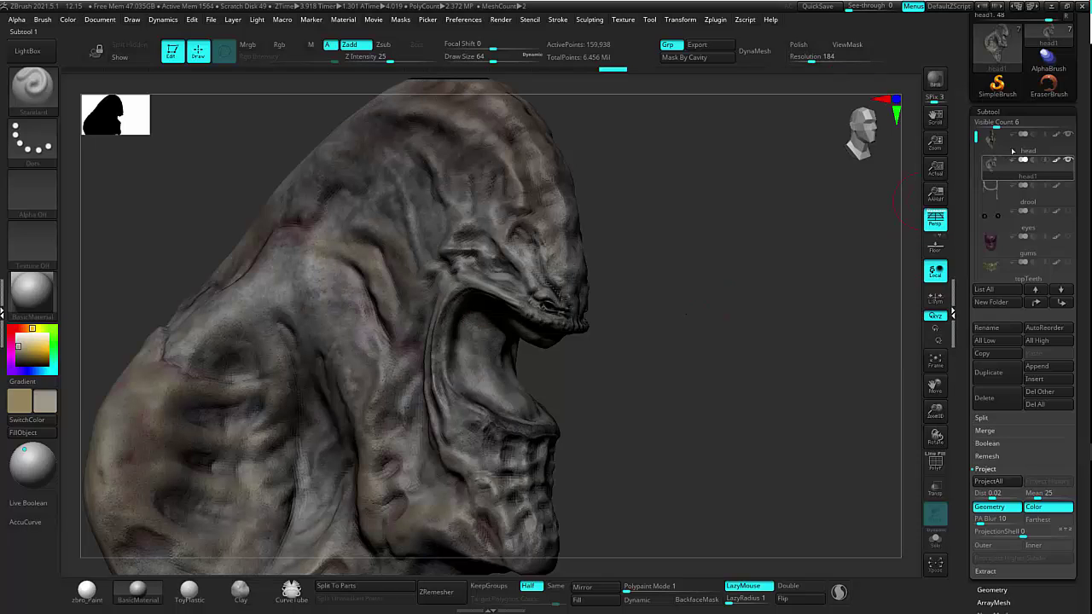
mouse_move(1018, 145)
mouse_move(1014, 174)
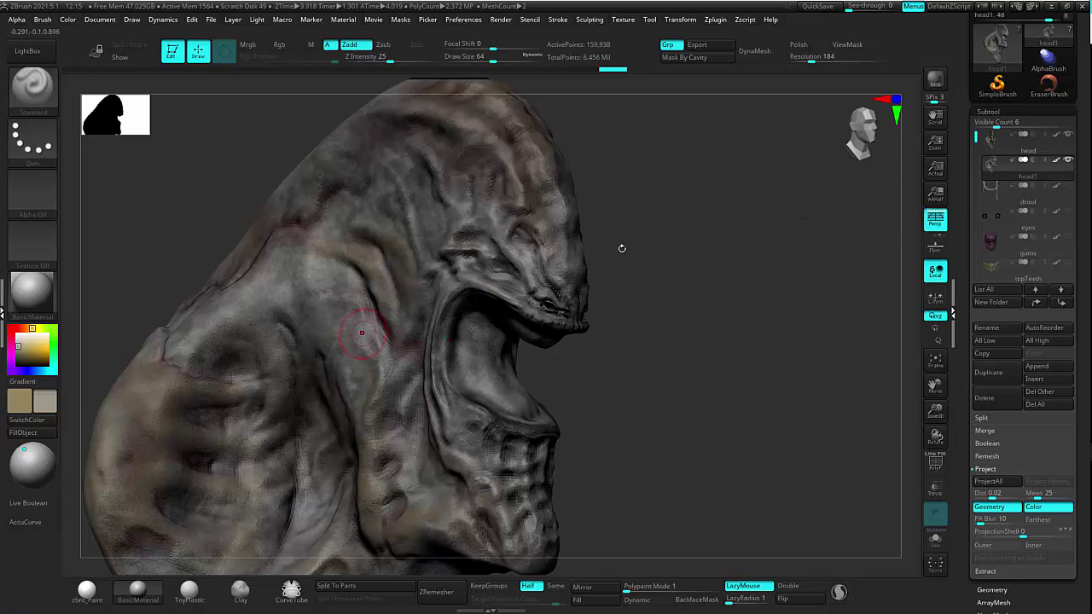
- Solo head1, add a subdivision level, and project the original's detail and paint onto it
drag(622, 247, 936, 522)
click(936, 535)
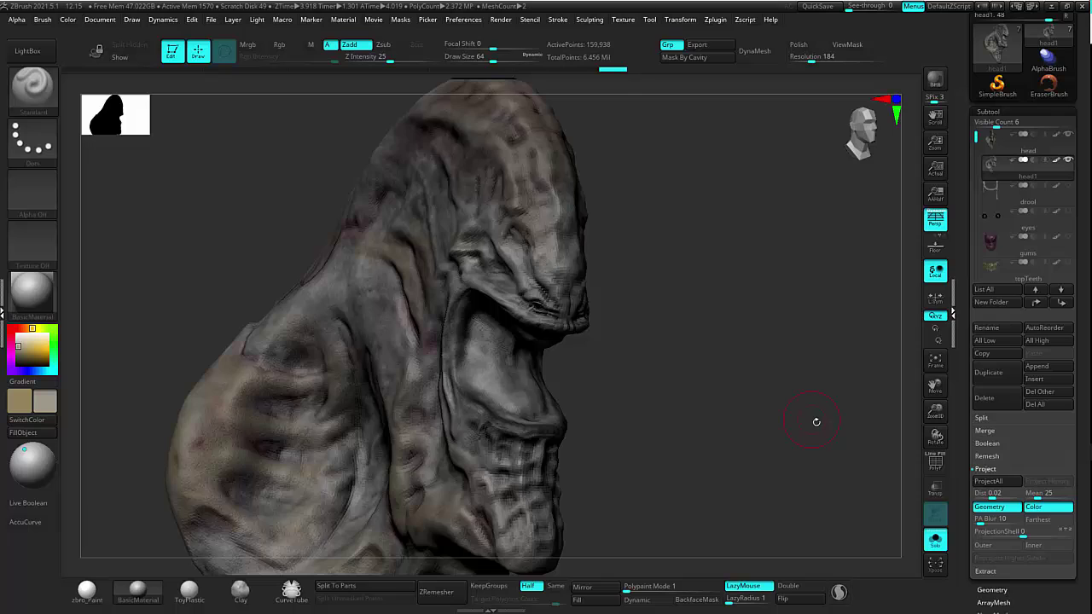
drag(817, 419, 833, 428)
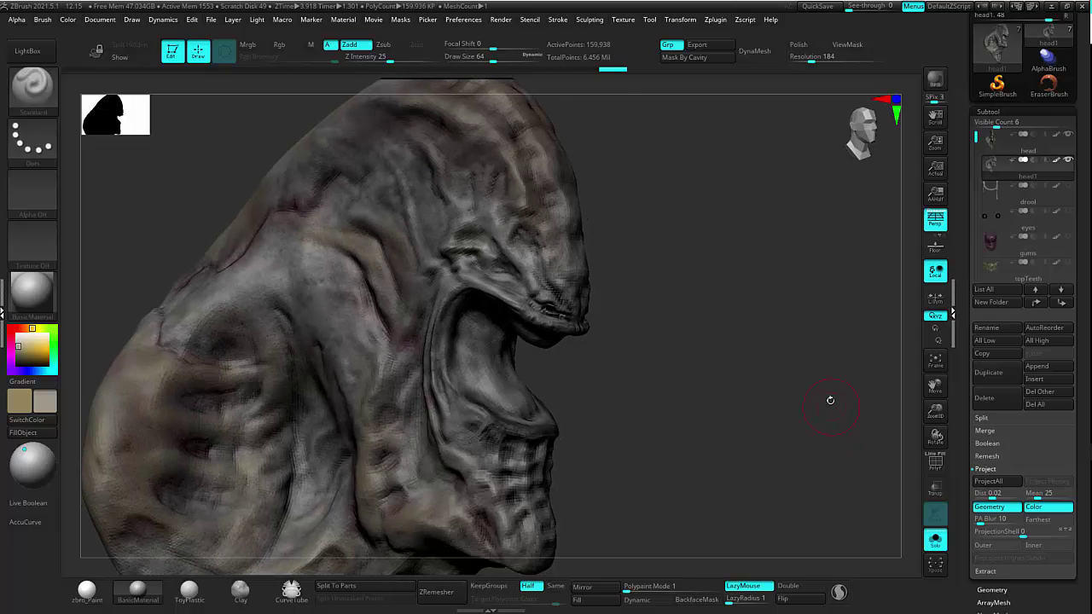
alt+drag(734, 271, 757, 305)
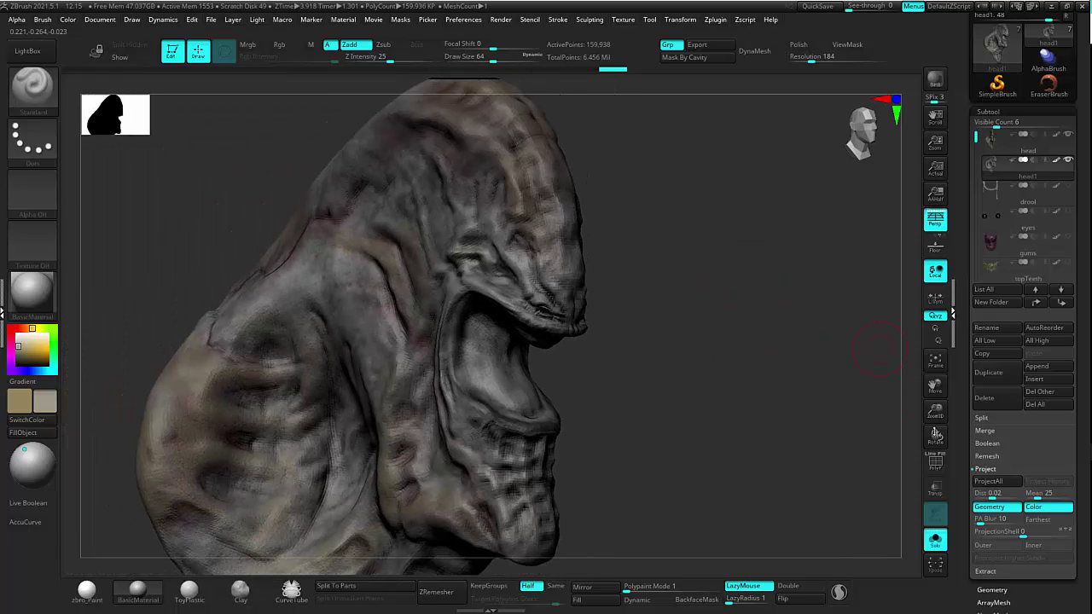
key(d)
key(shift)
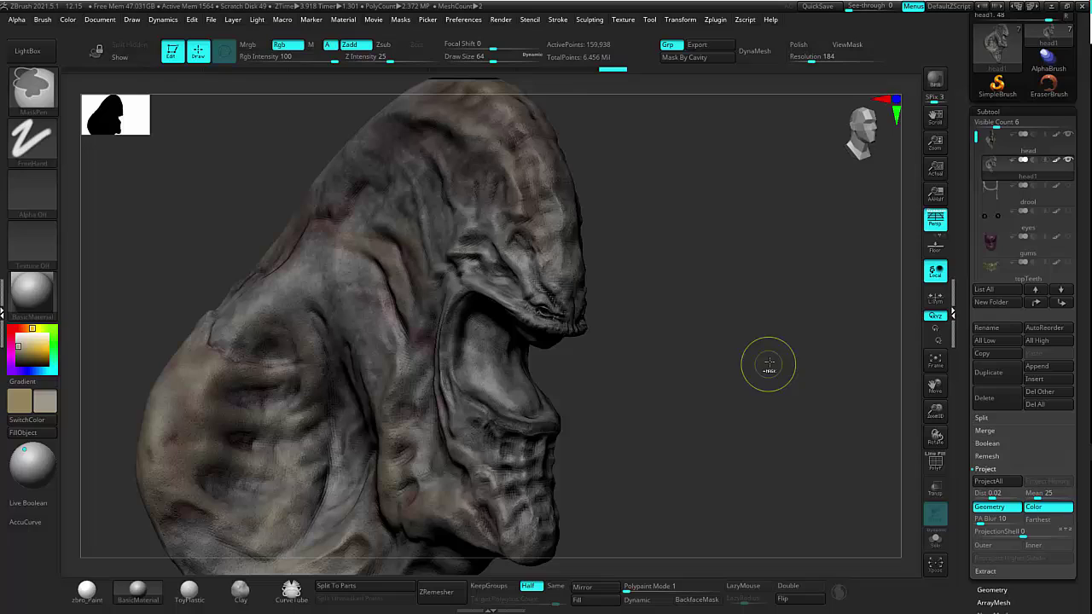
click(989, 481)
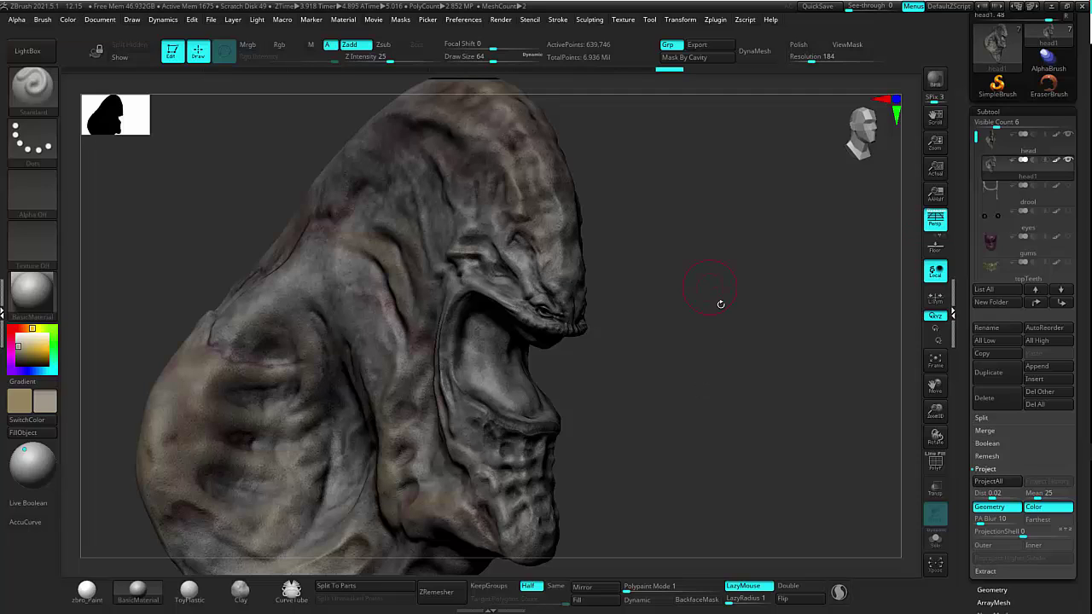
- Subdivide once more to 2.558 million points and project the original's detail again
key(ctrl)
key(ctrl+d)
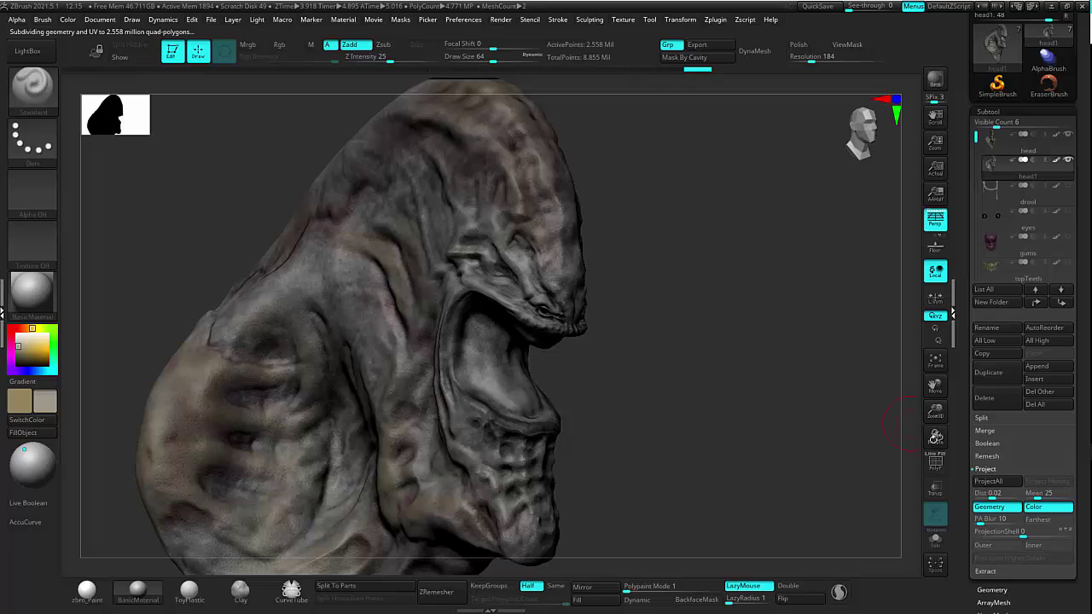
click(986, 482)
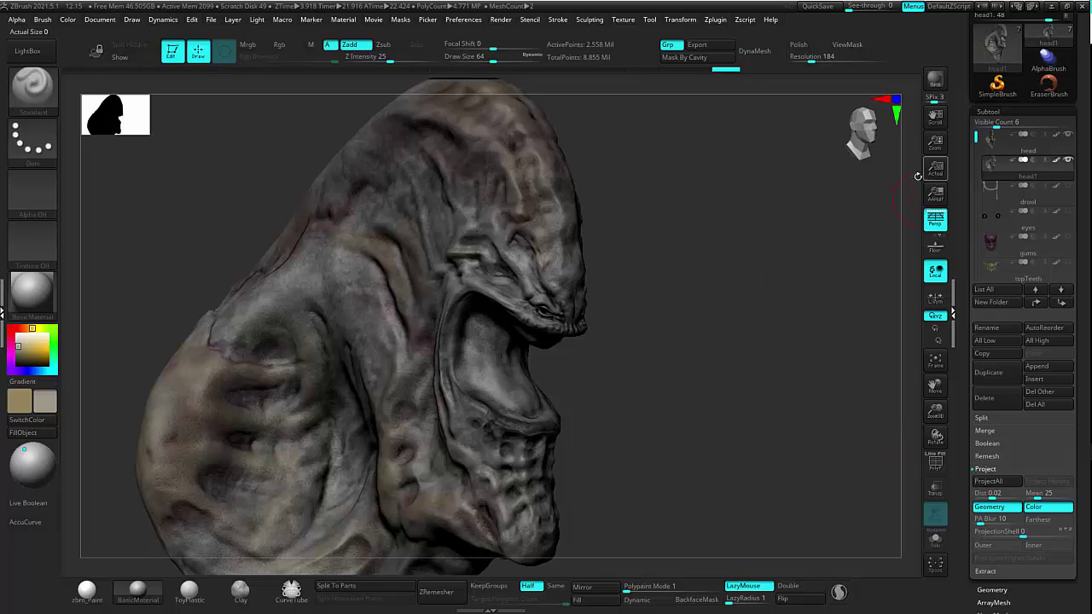
- Hide the original head, then drop head1 to SDiv 1 and back up to SDiv 5
click(1068, 138)
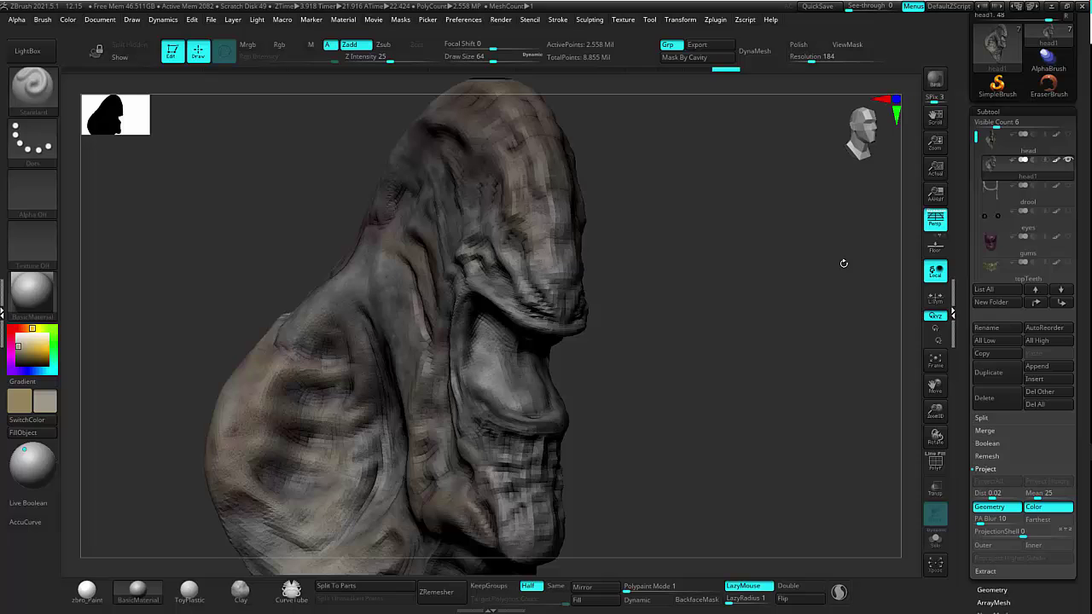
alt+drag(794, 401, 670, 307)
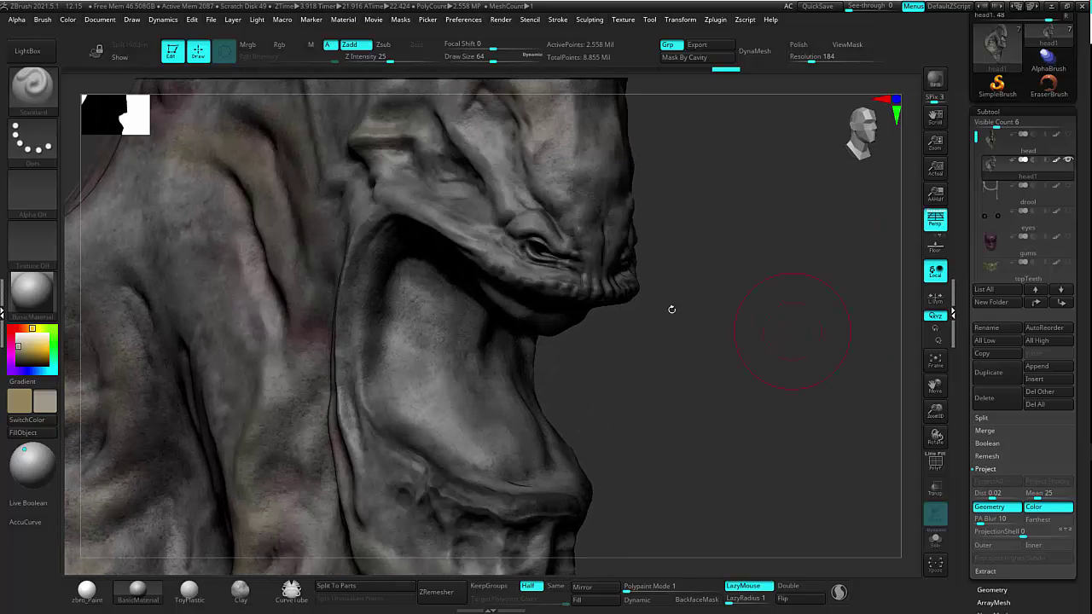
click(988, 111)
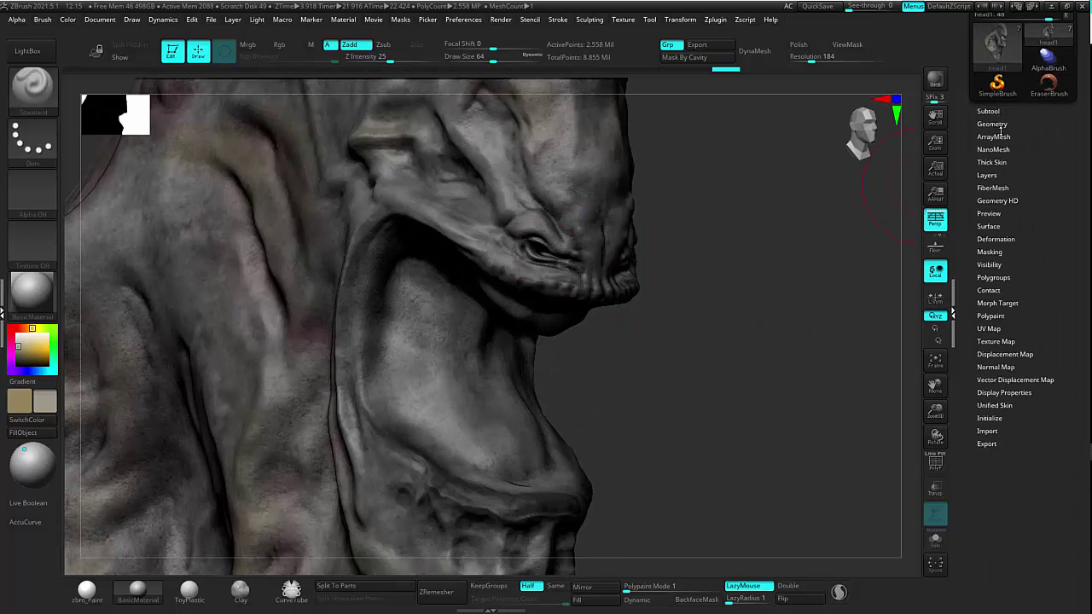
click(993, 124)
drag(1015, 151, 976, 151)
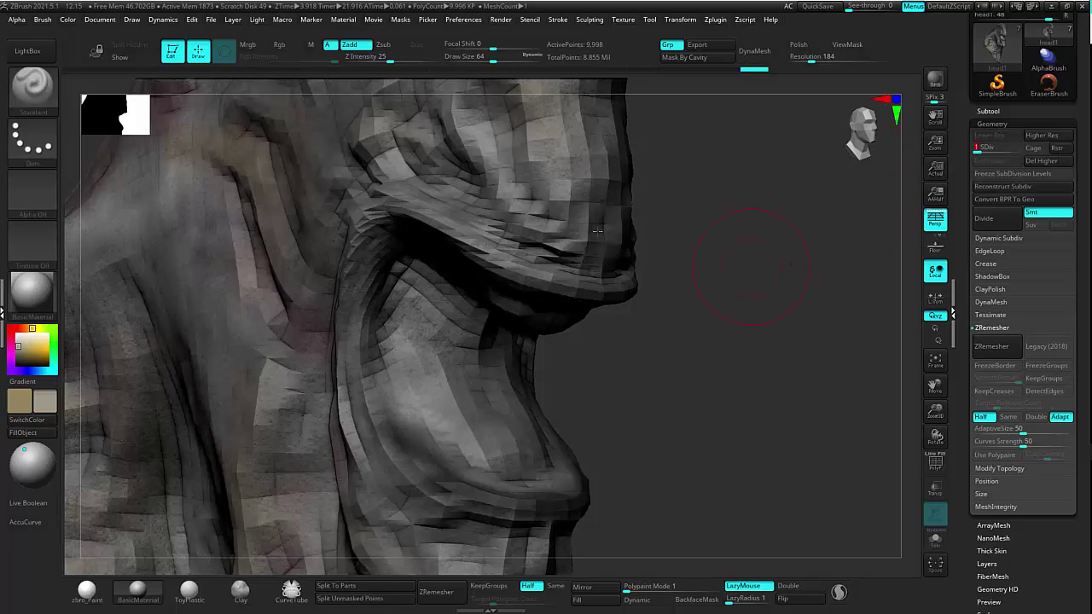
drag(977, 148, 1024, 148)
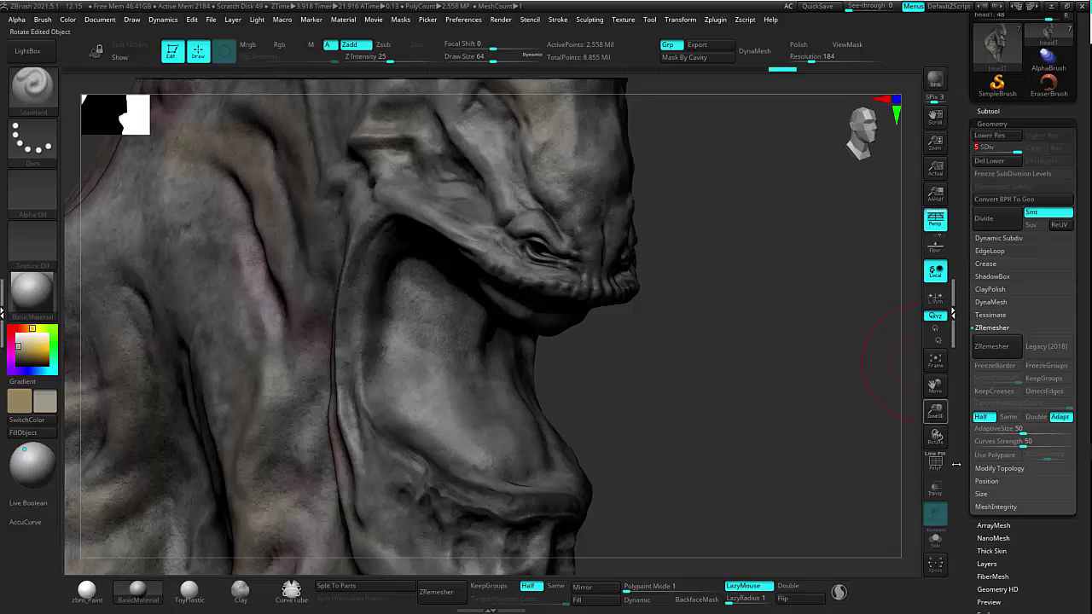
scroll(971, 394, down, 2)
scroll(1009, 318, down, 6)
- Create head1's 1024 × 1024 texture map with New From Polypaint
click(1007, 285)
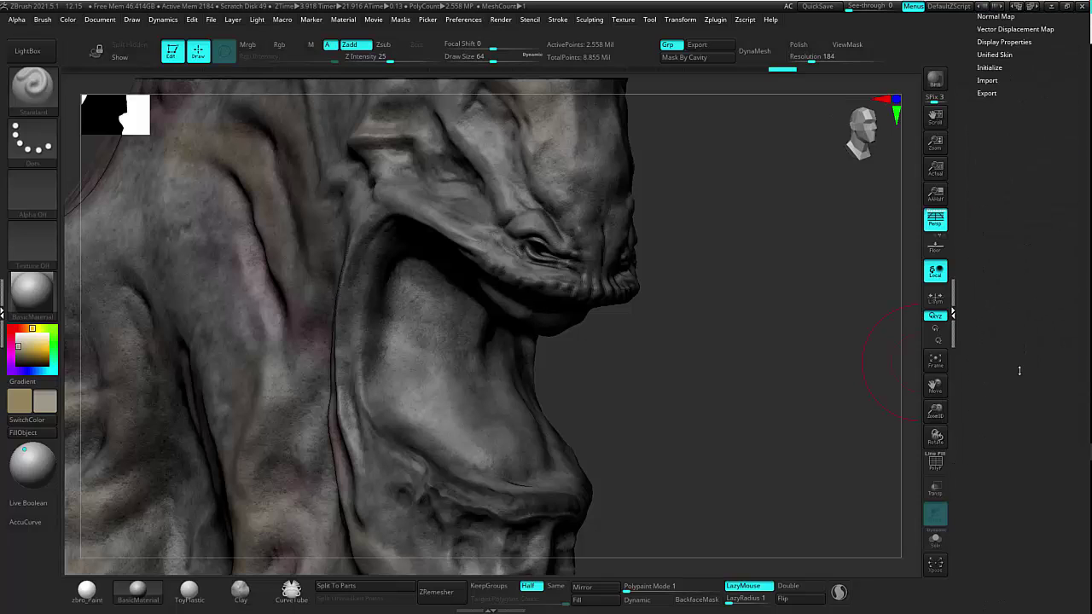
click(995, 284)
click(997, 297)
- Turn Texture On off and rotate the head to a front view
mouse_move(997, 223)
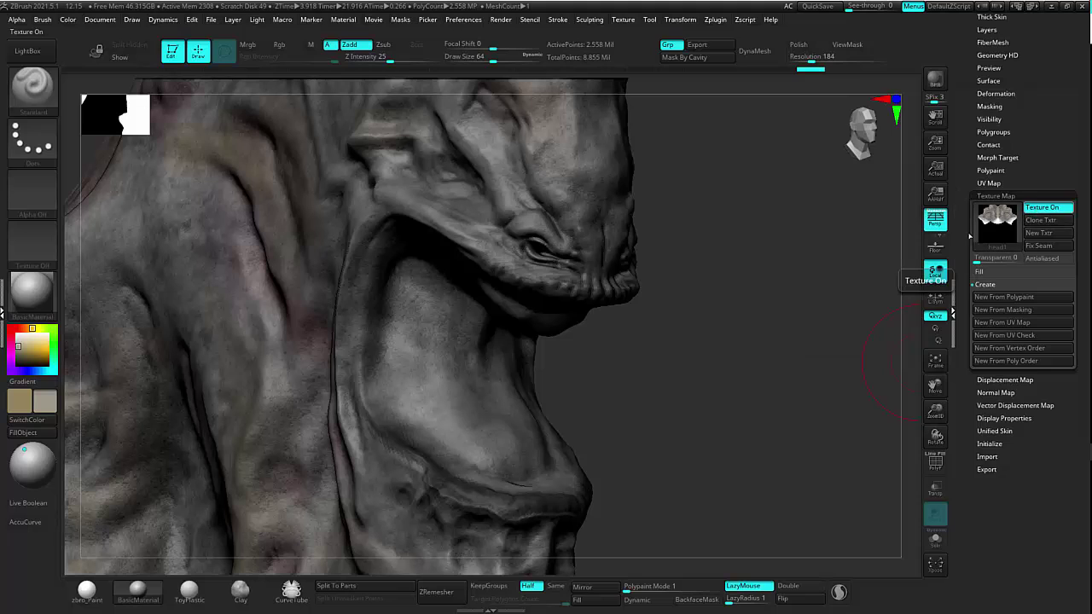
click(1042, 207)
mouse_move(763, 328)
mouse_down()
mouse_move(737, 295)
mouse_move(739, 344)
mouse_move(797, 337)
mouse_move(760, 341)
mouse_move(771, 349)
mouse_up()
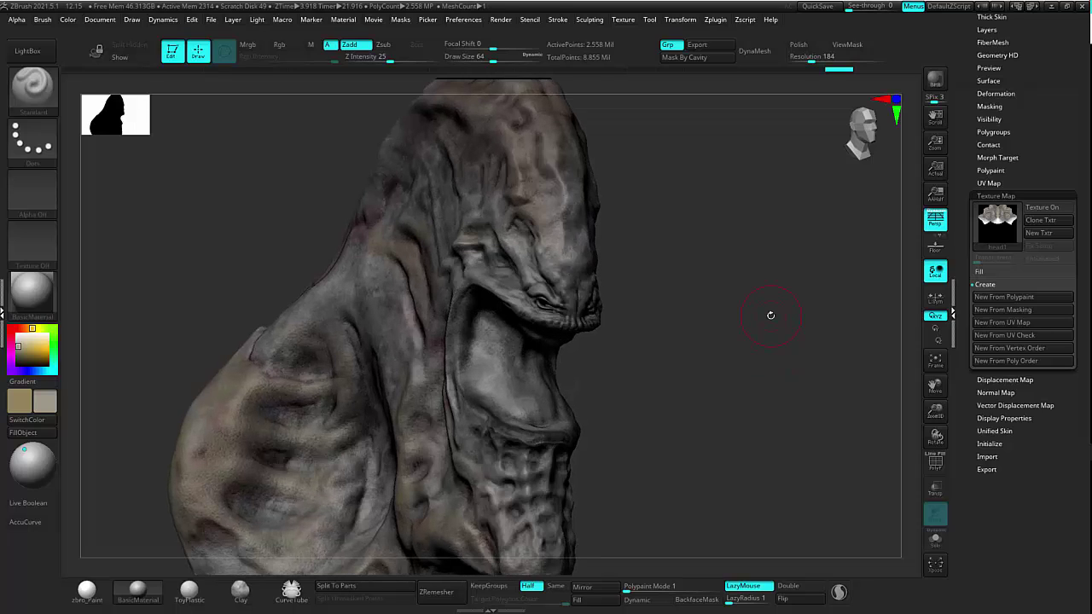